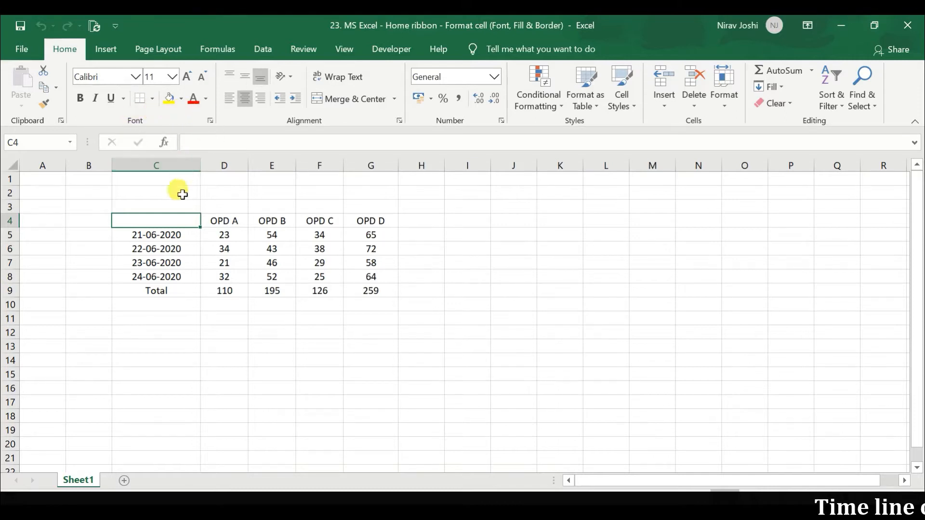
# Open the cell formatting settings for the empty cell C4 and review the Number, Alignment, Protection and Font options
pyautogui.rightClick(164, 222)
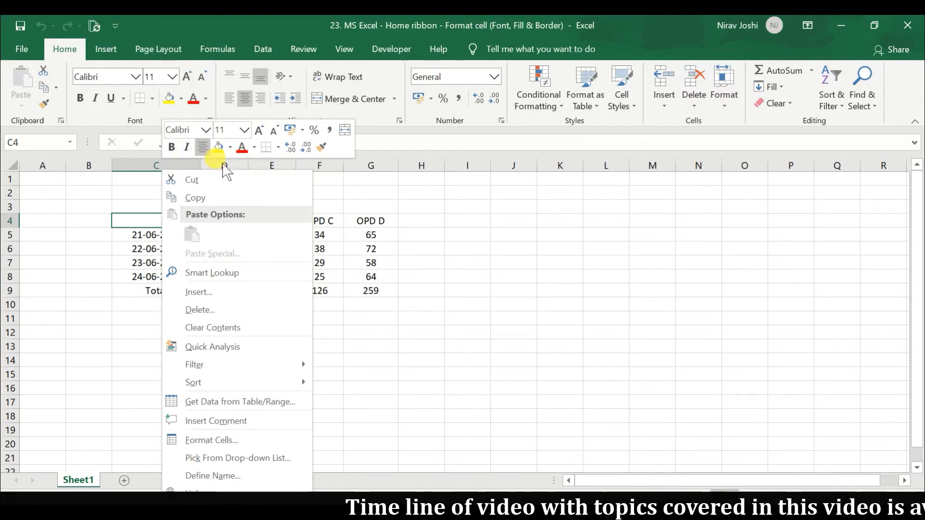
pyautogui.click(130, 218)
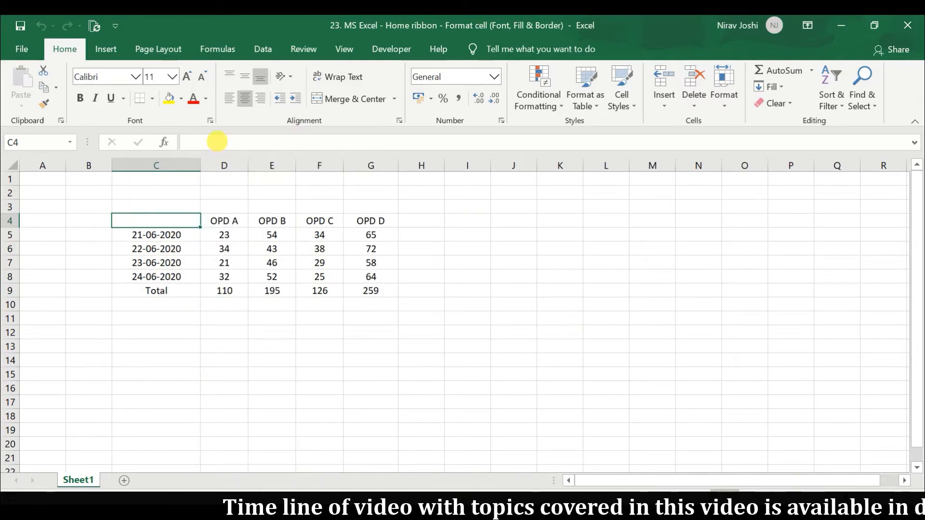
pyautogui.click(211, 121)
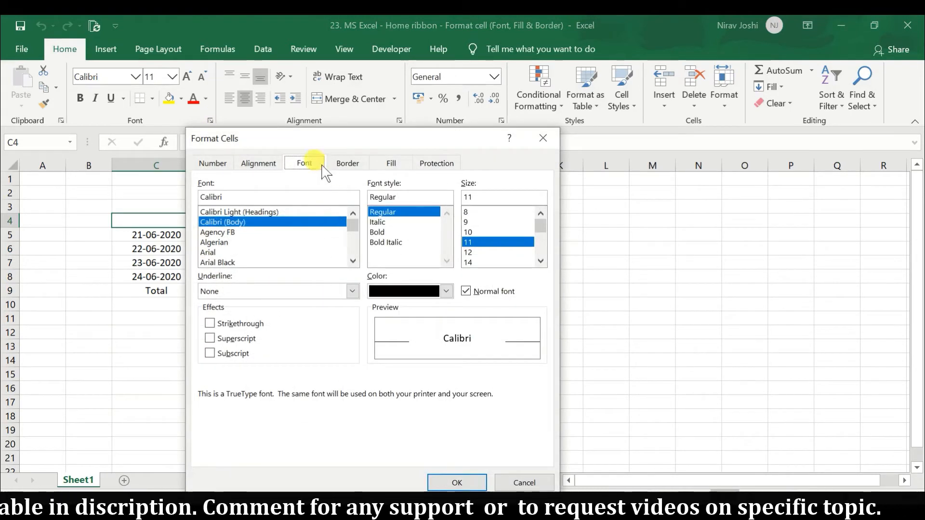
pyautogui.moveTo(313, 141); pyautogui.dragTo(463, 139)
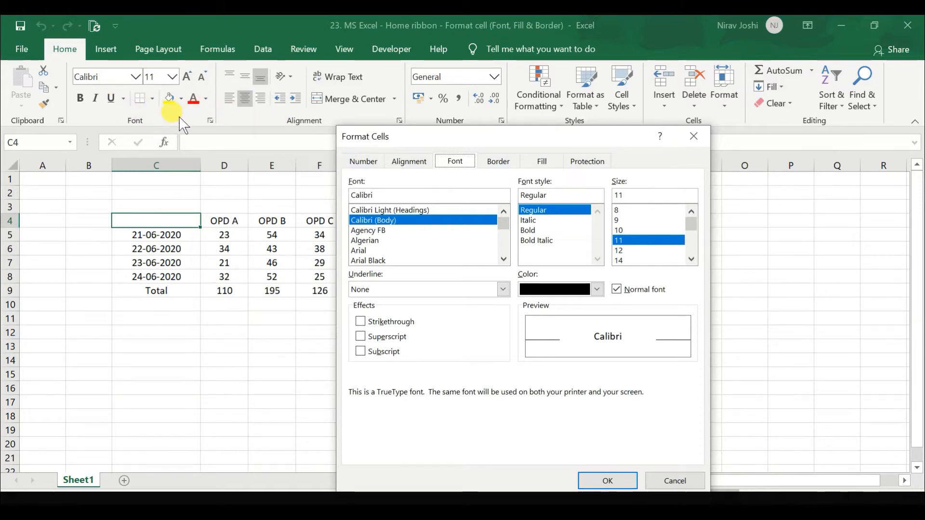
pyautogui.click(372, 174)
pyautogui.moveTo(450, 129); pyautogui.dragTo(427, 143)
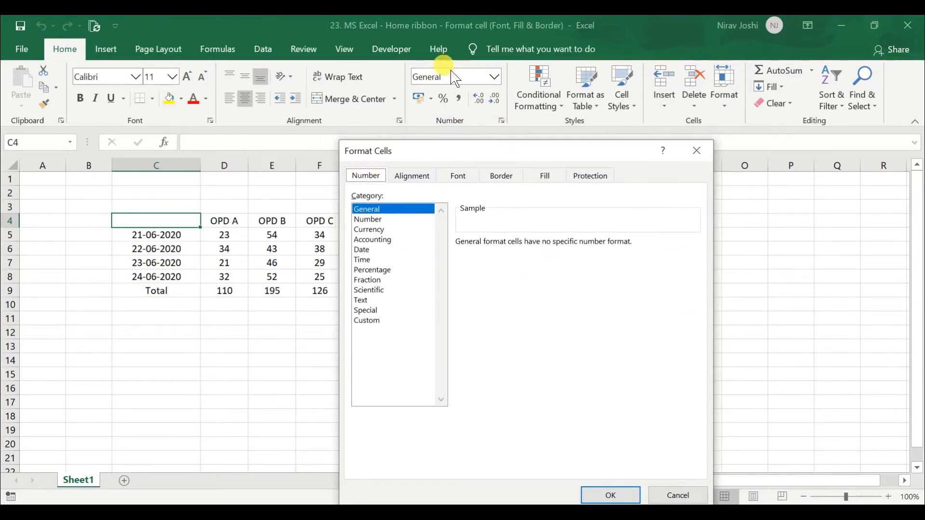
pyautogui.click(436, 177)
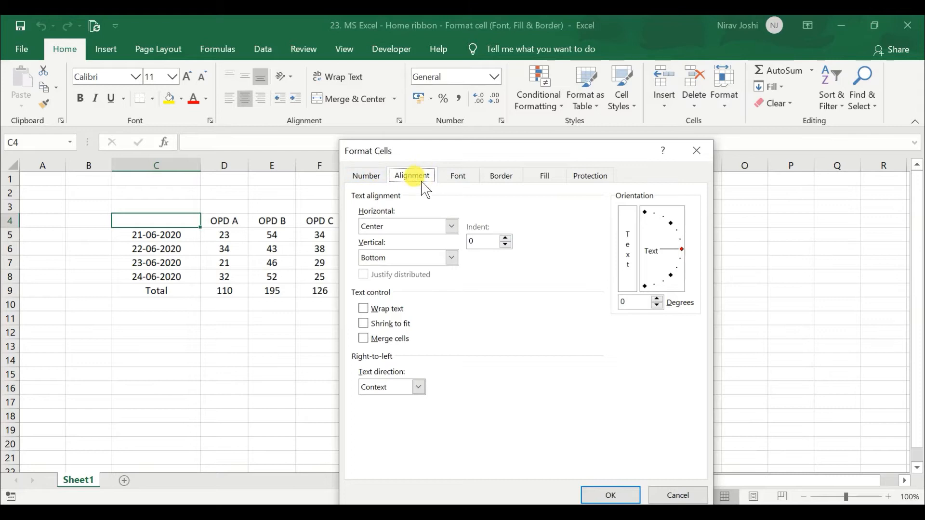
pyautogui.click(595, 184)
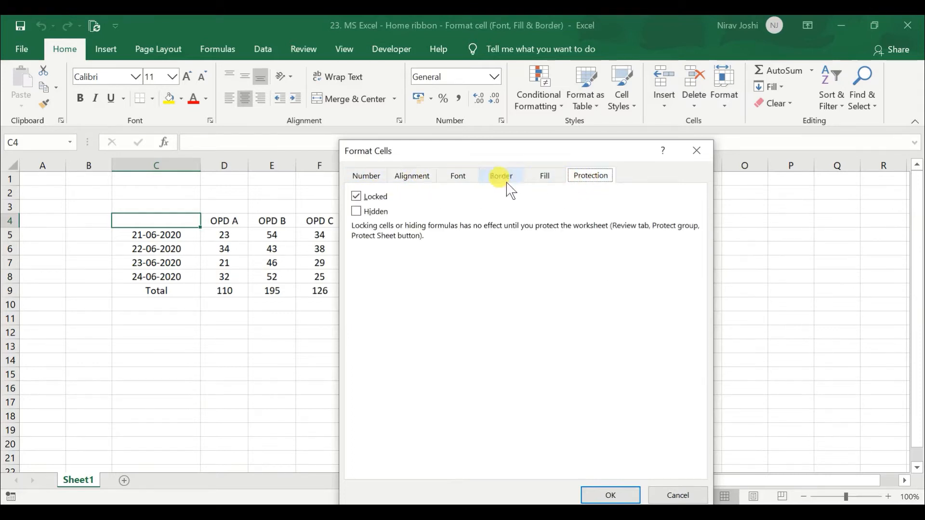
pyautogui.click(467, 184)
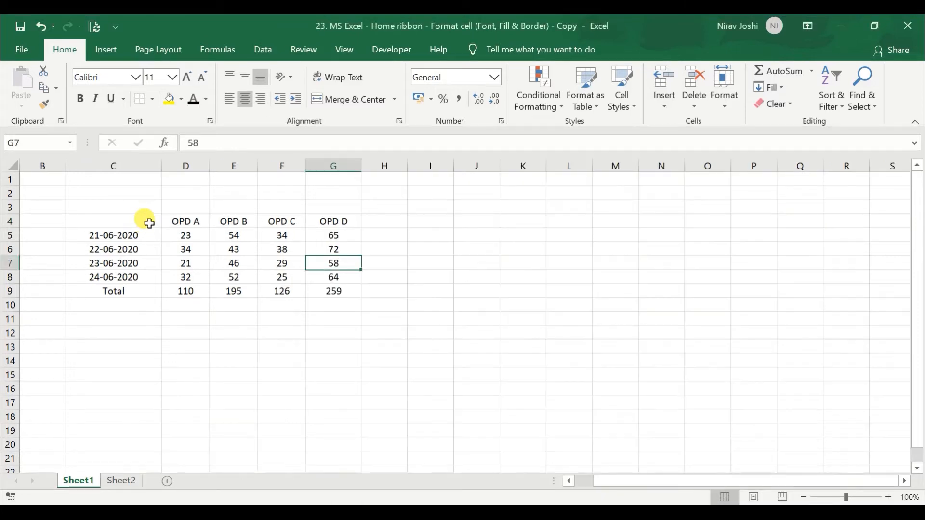
pyautogui.rightClick(149, 223)
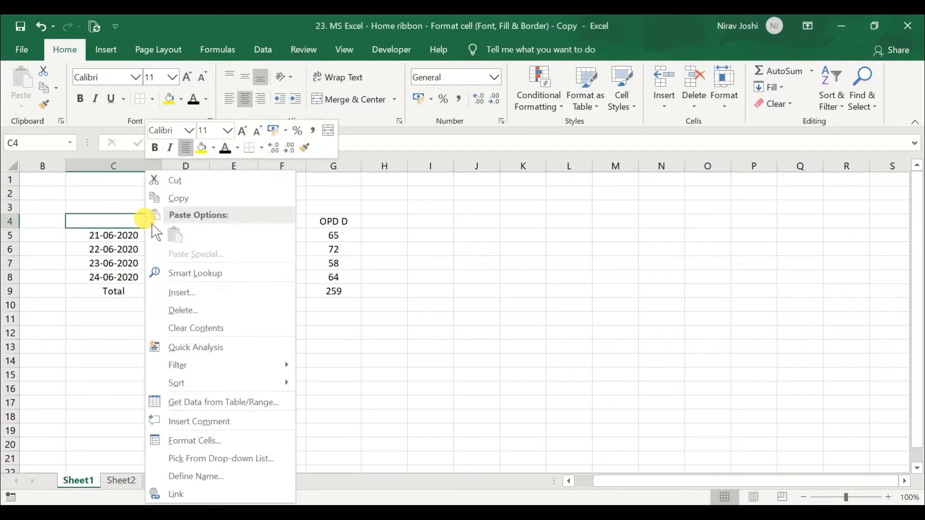
pyautogui.click(199, 441)
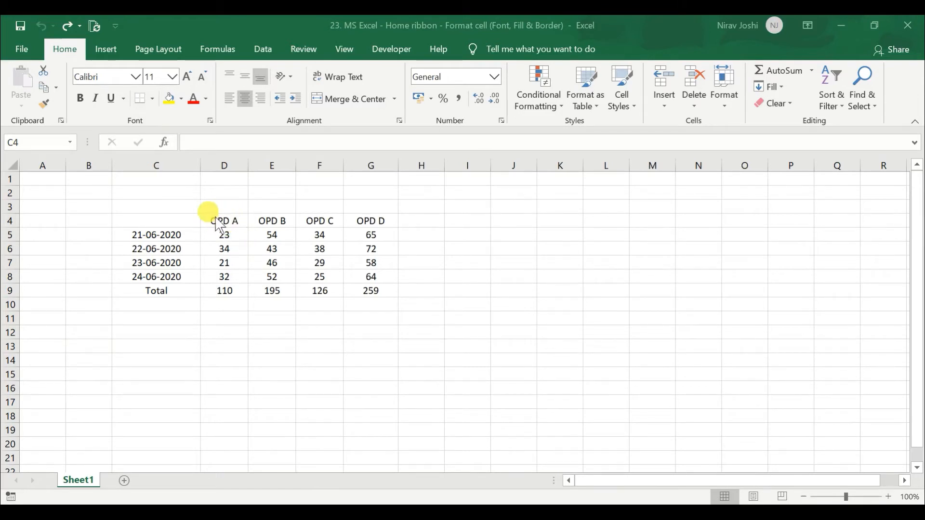
pyautogui.click(182, 220)
pyautogui.moveTo(187, 223); pyautogui.dragTo(371, 303)
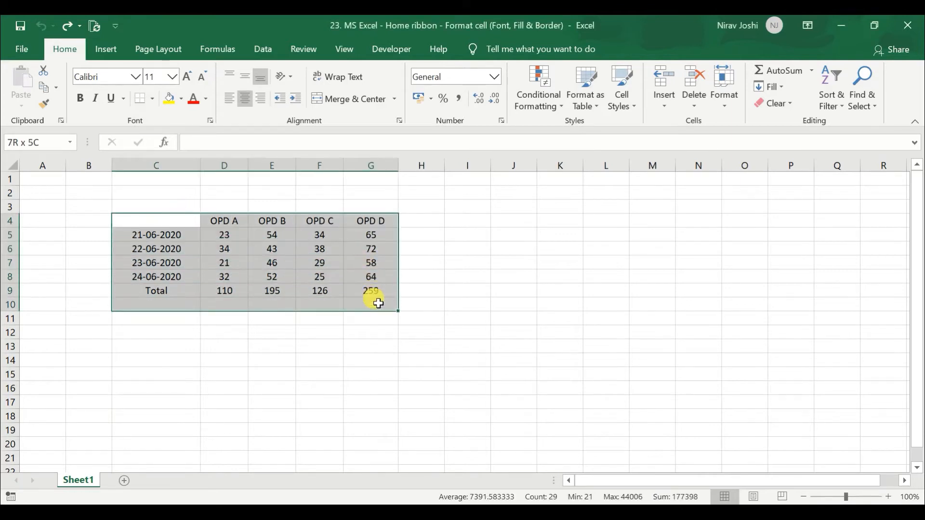
pyautogui.moveTo(193, 226); pyautogui.dragTo(380, 295)
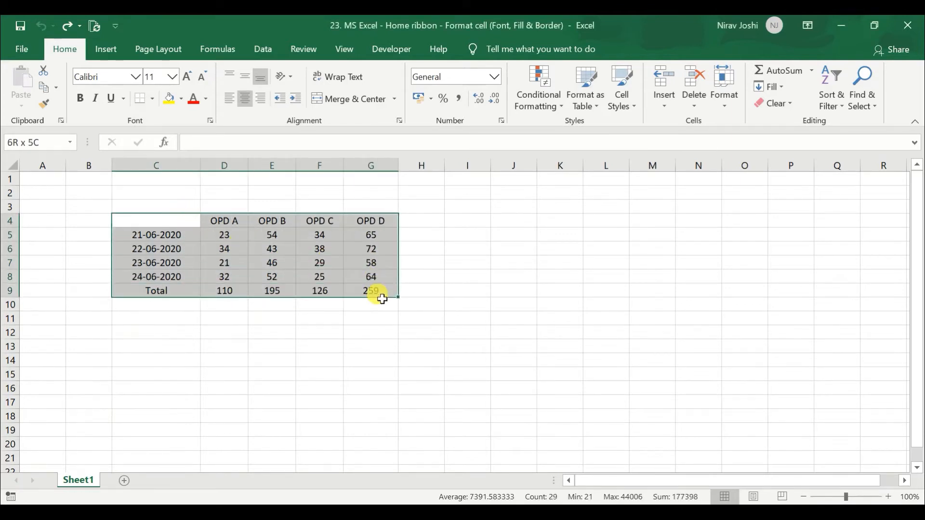
pyautogui.click(321, 276)
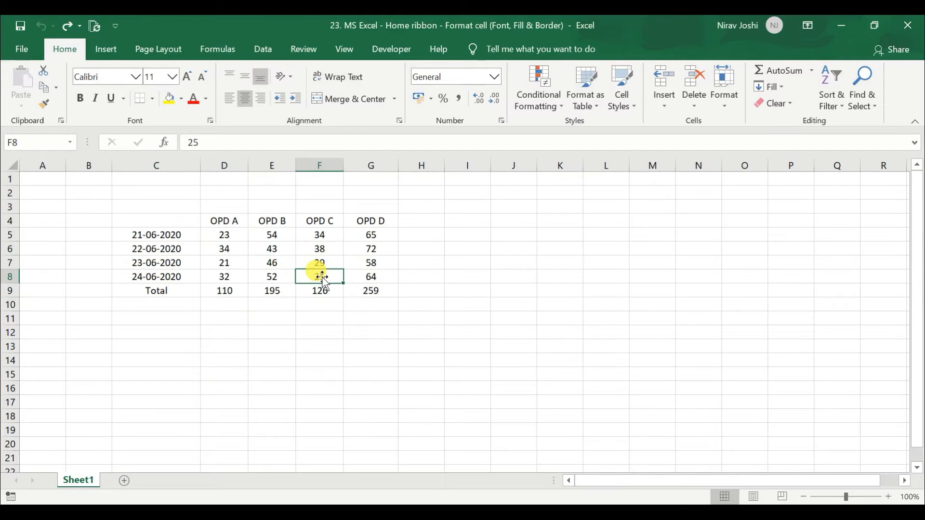
# Turn off the display of gridlines on Sheet1
pyautogui.click(352, 49)
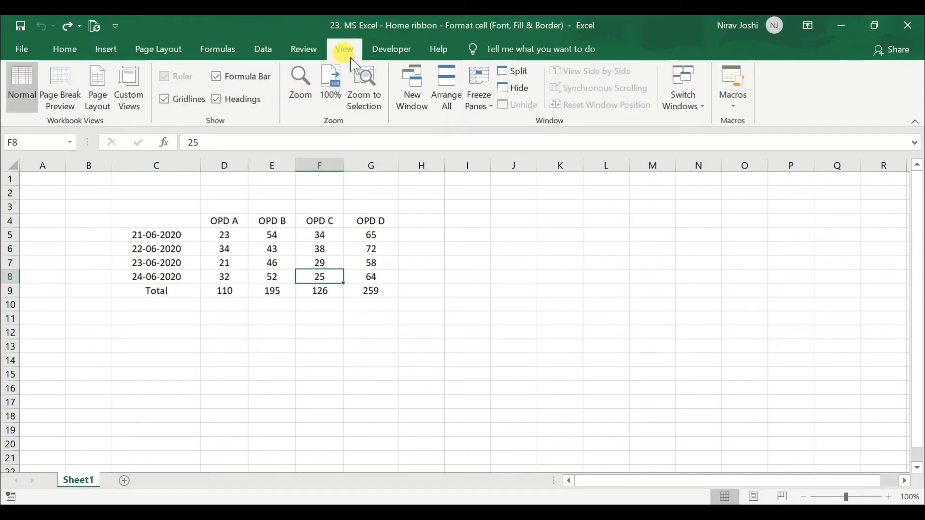
pyautogui.click(187, 99)
# Change the font of the whole OPD table in C4:G9 to Arial
pyautogui.moveTo(158, 227); pyautogui.dragTo(372, 292)
pyautogui.click(80, 48)
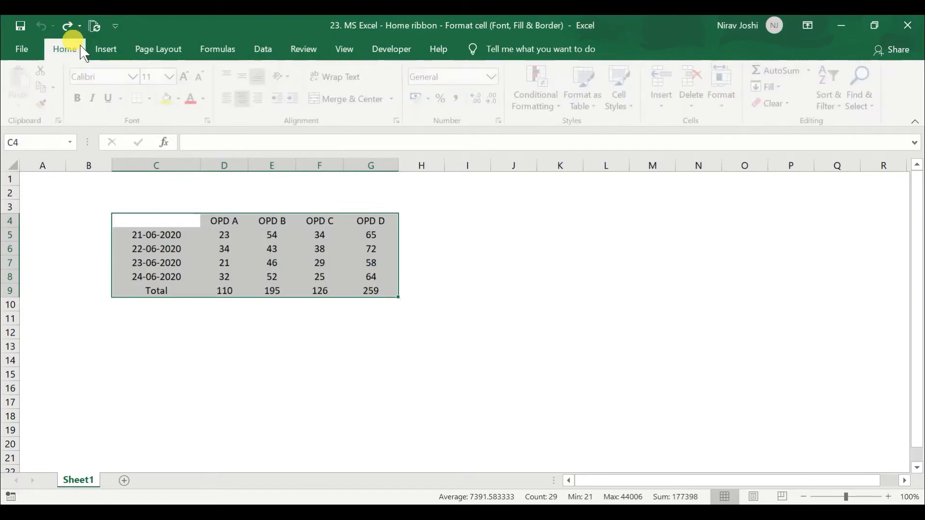
pyautogui.click(132, 77)
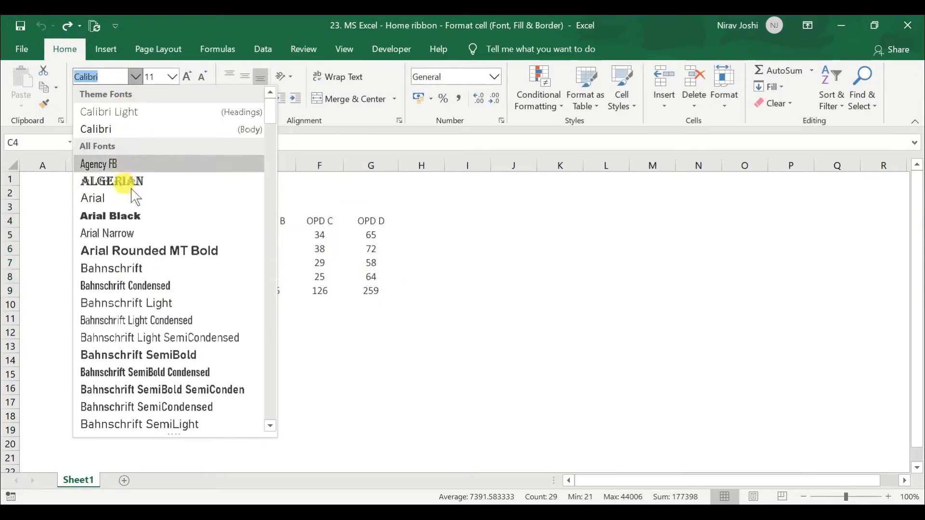
pyautogui.click(120, 198)
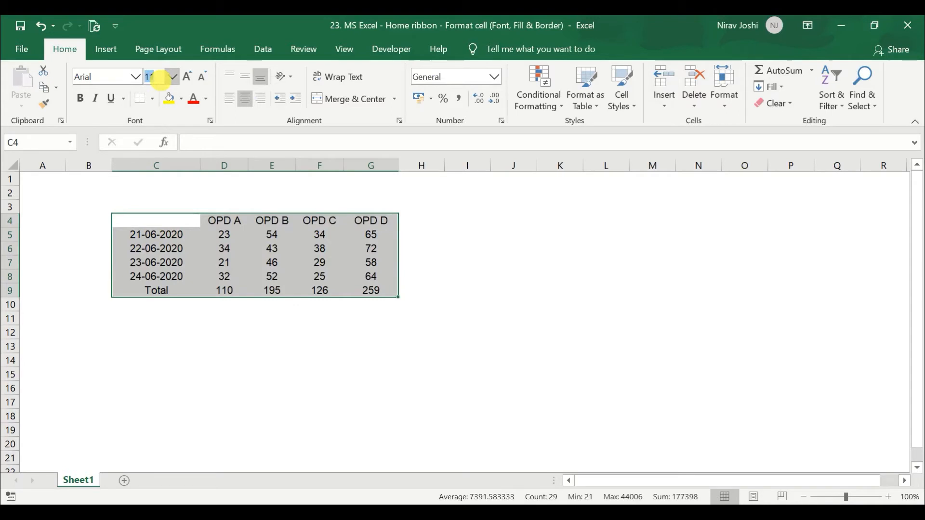
# Set the font size of the table in C4:G9 to 13
pyautogui.click(172, 76)
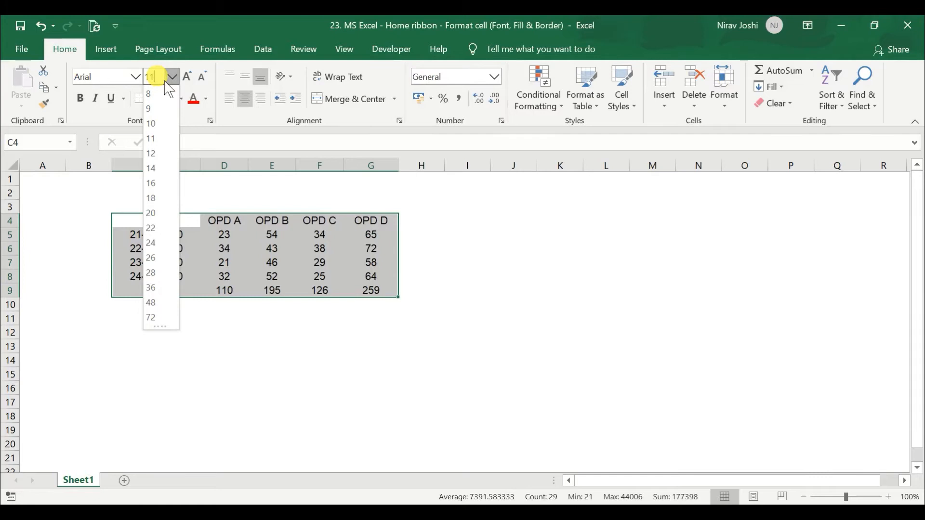
pyautogui.press('BackSpace')
pyautogui.write('3')
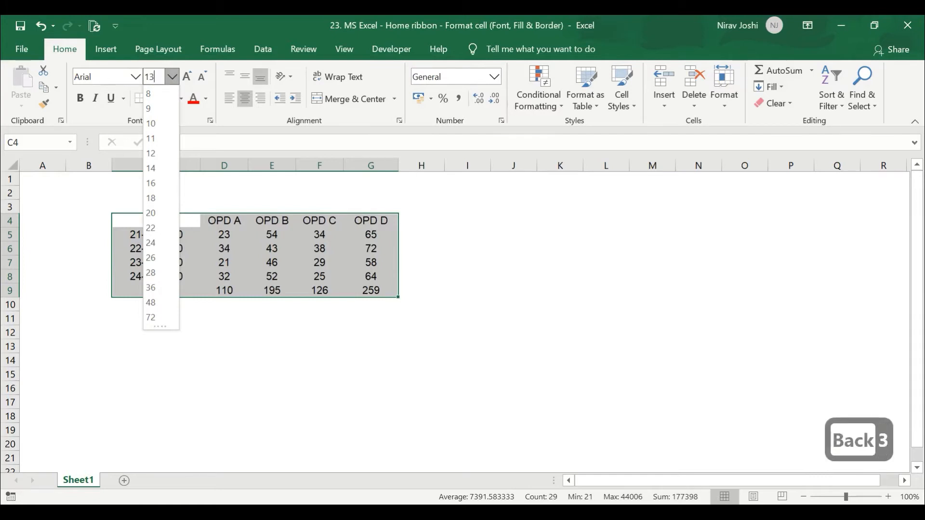
pyautogui.press('Return')
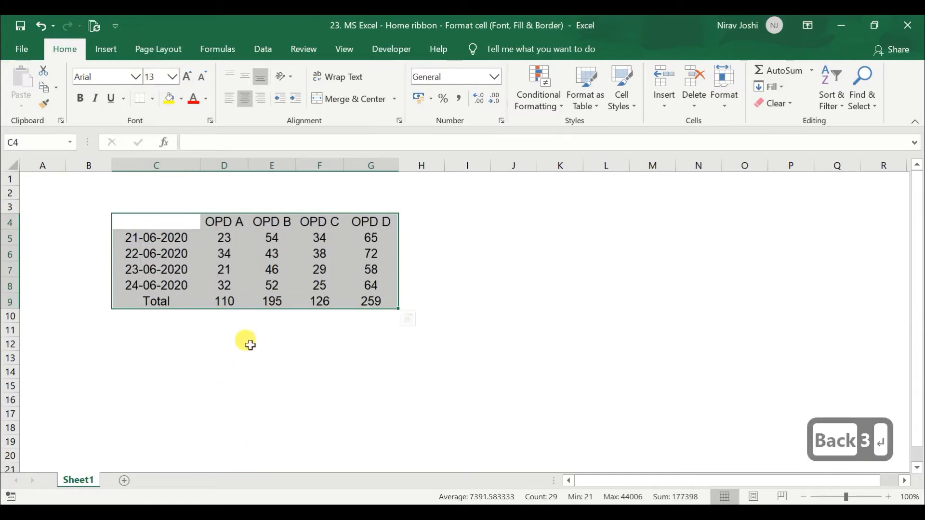
# Increase and decrease the table's font size in preset increments, bringing it to 12
pyautogui.click(187, 76)
pyautogui.click(201, 76)
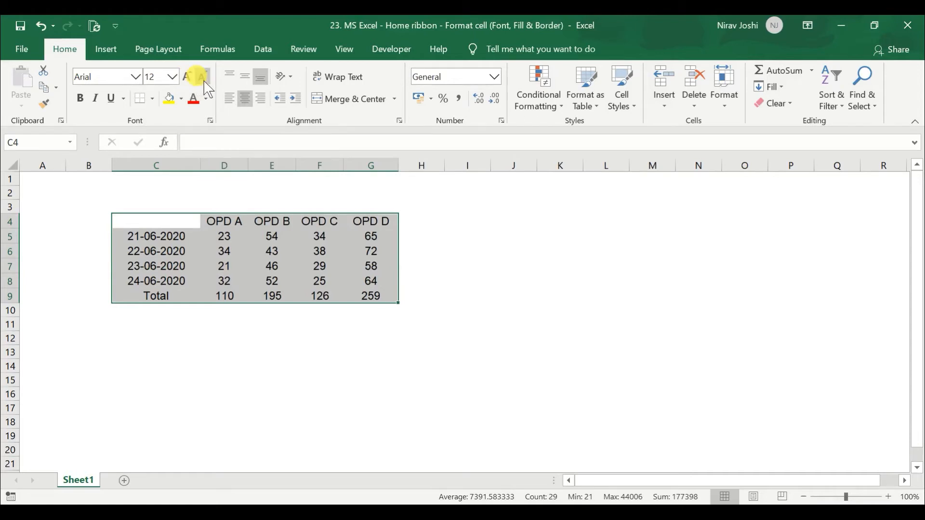
pyautogui.click(172, 77)
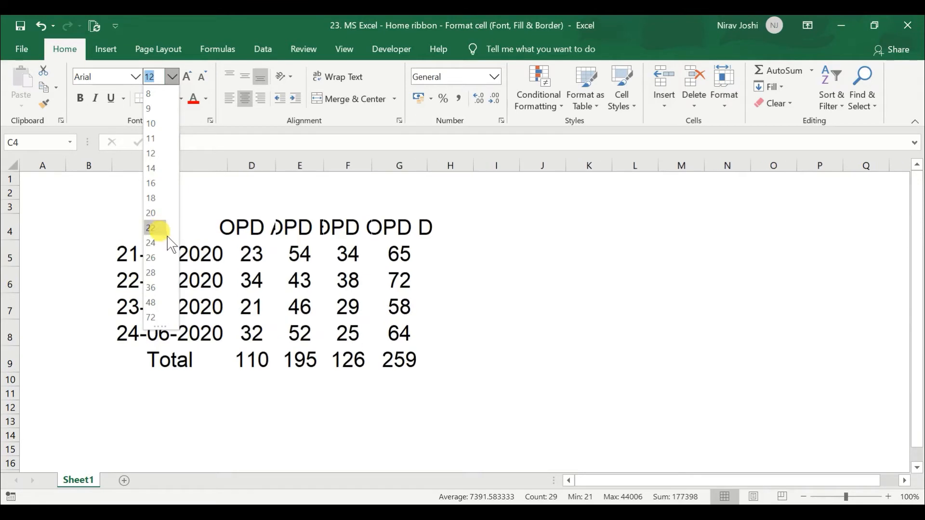
pyautogui.click(188, 76)
pyautogui.click(188, 76)
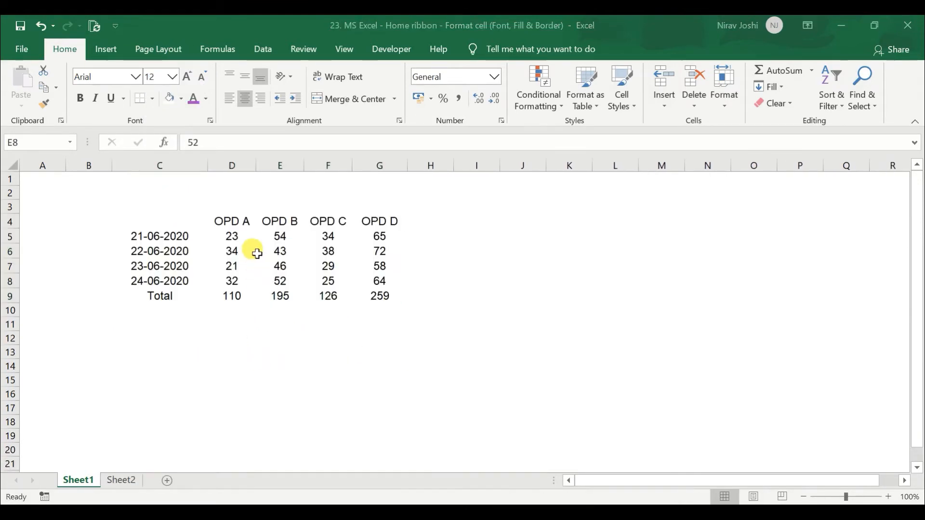
# Make the OPD headings in D4:G4 bold and the daily figures in D5:G8 italic
pyautogui.moveTo(232, 223); pyautogui.dragTo(388, 229)
pyautogui.click(80, 98)
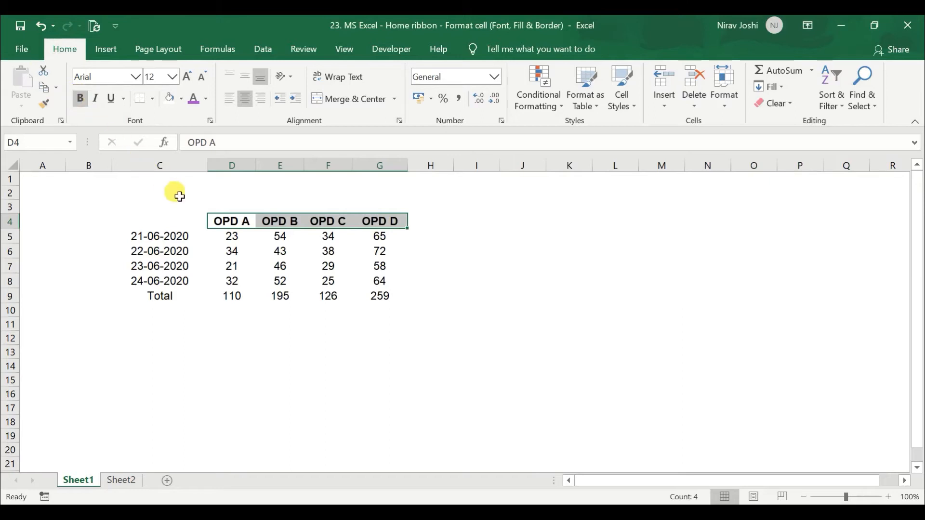
pyautogui.moveTo(221, 237); pyautogui.dragTo(368, 280)
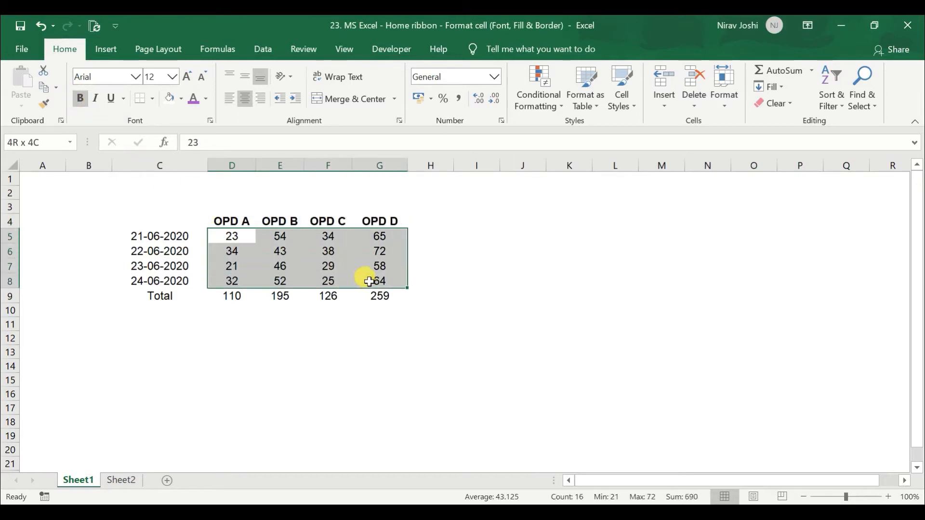
pyautogui.click(96, 99)
# Underline the totals in D9:G9, changing the style to Double Underline
pyautogui.moveTo(237, 295); pyautogui.dragTo(380, 296)
pyautogui.click(113, 99)
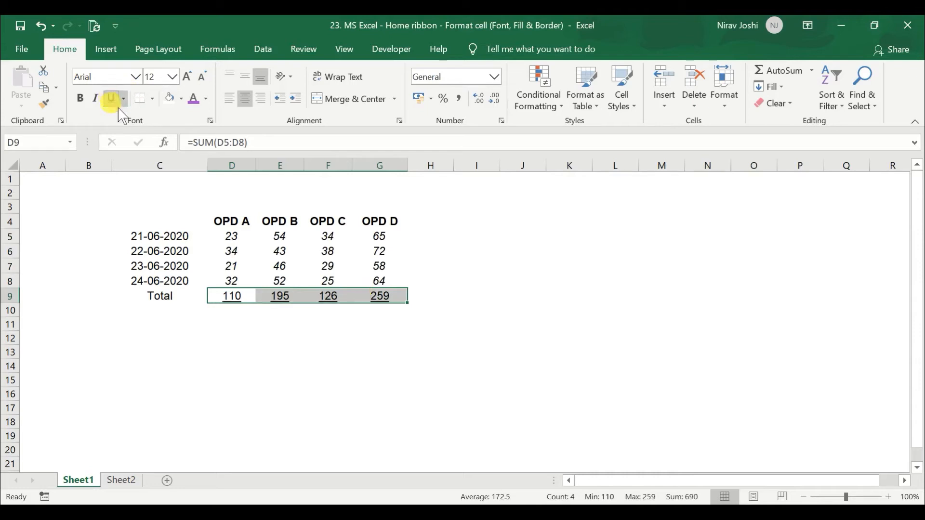
pyautogui.click(124, 99)
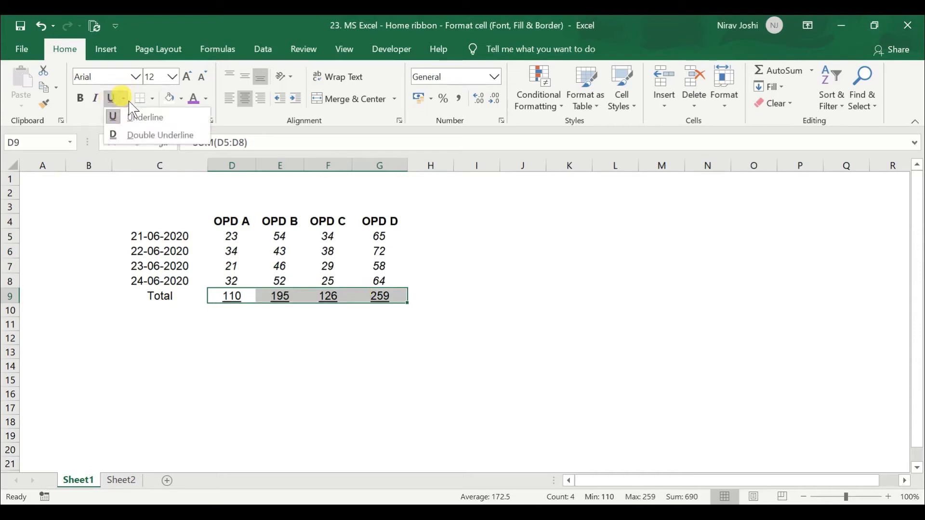
pyautogui.click(145, 136)
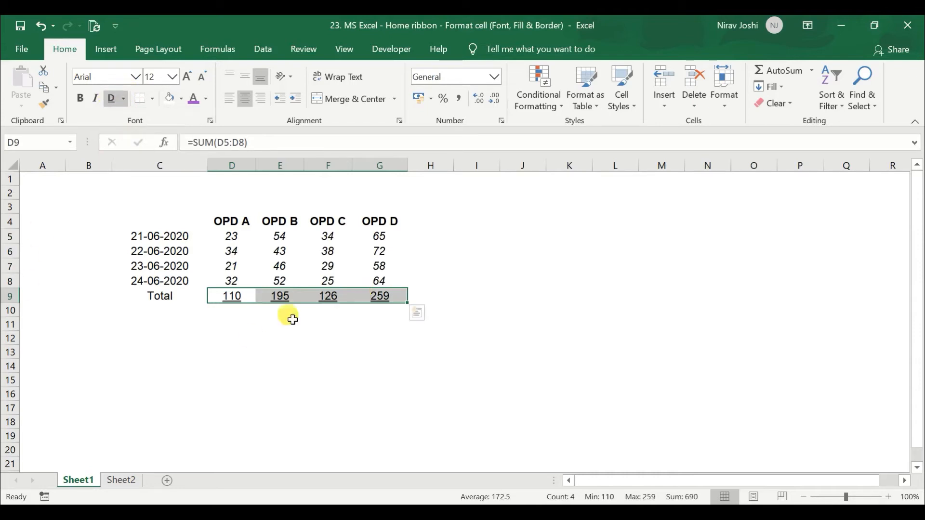
pyautogui.click(218, 272)
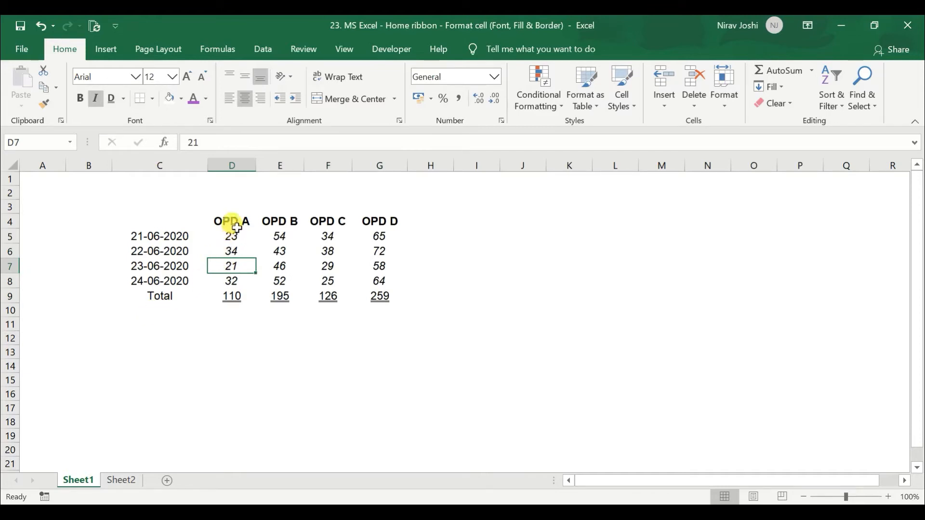
pyautogui.click(234, 249)
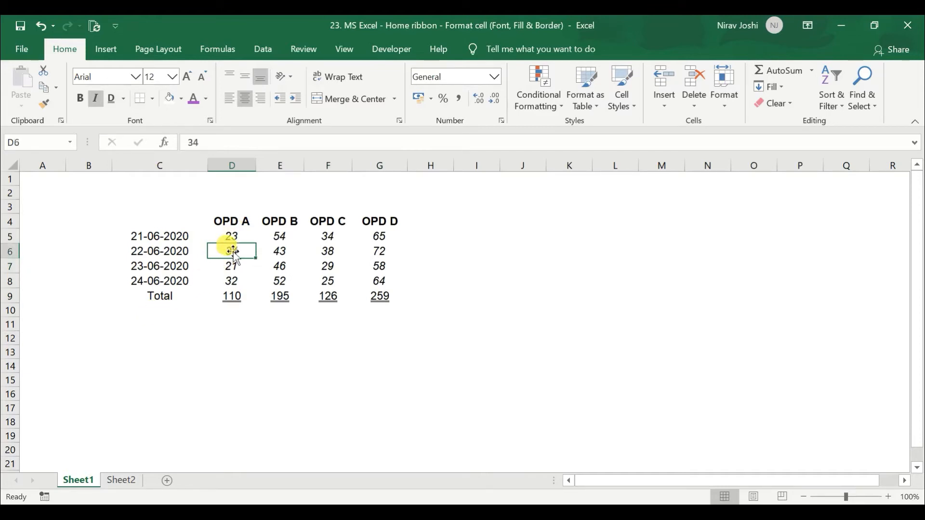
pyautogui.click(233, 298)
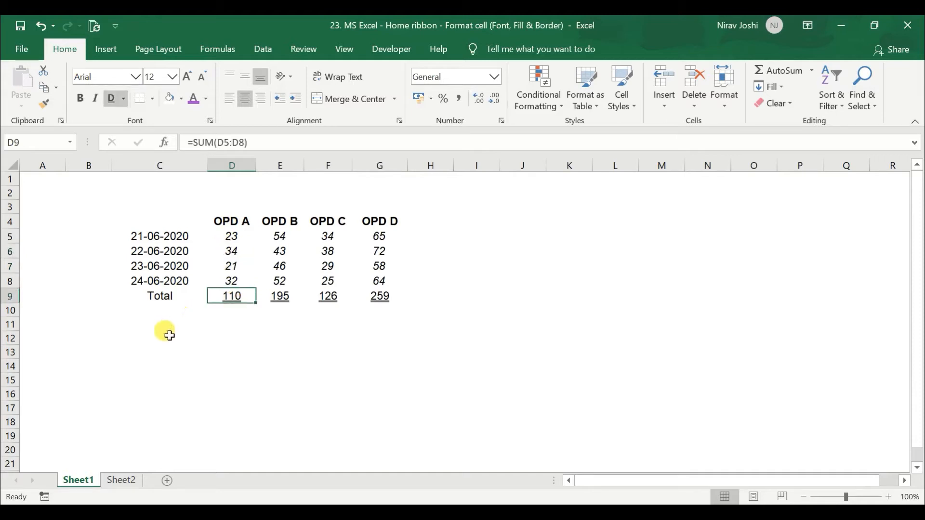
# Set the font colour of the OPD headings in D4:G4 to a custom gold, RGB 170, 155, 68 (#AA9B44)
pyautogui.moveTo(234, 221); pyautogui.dragTo(367, 225)
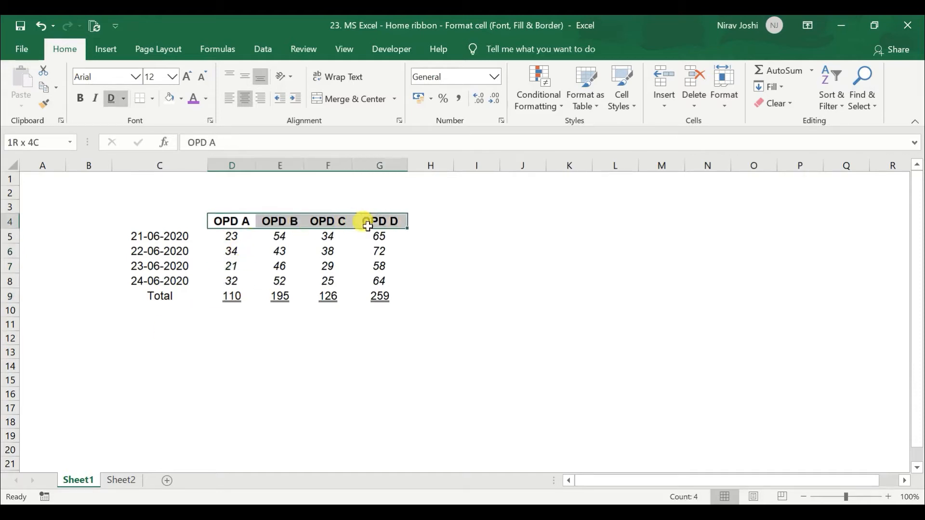
pyautogui.click(205, 99)
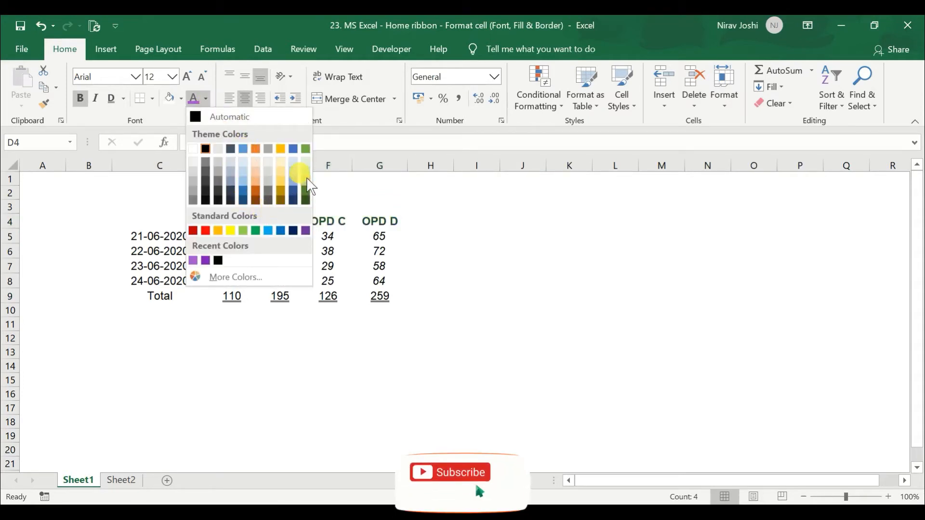
pyautogui.click(236, 278)
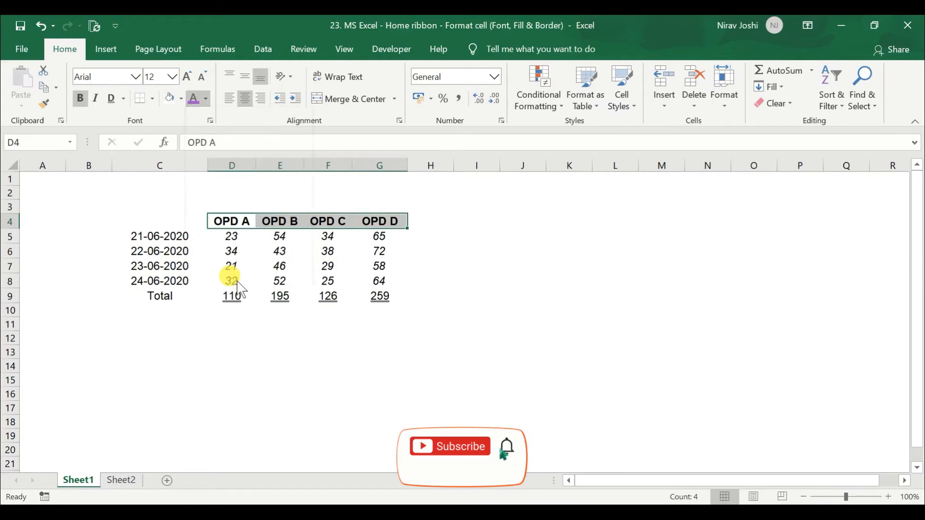
pyautogui.moveTo(471, 187); pyautogui.dragTo(459, 138)
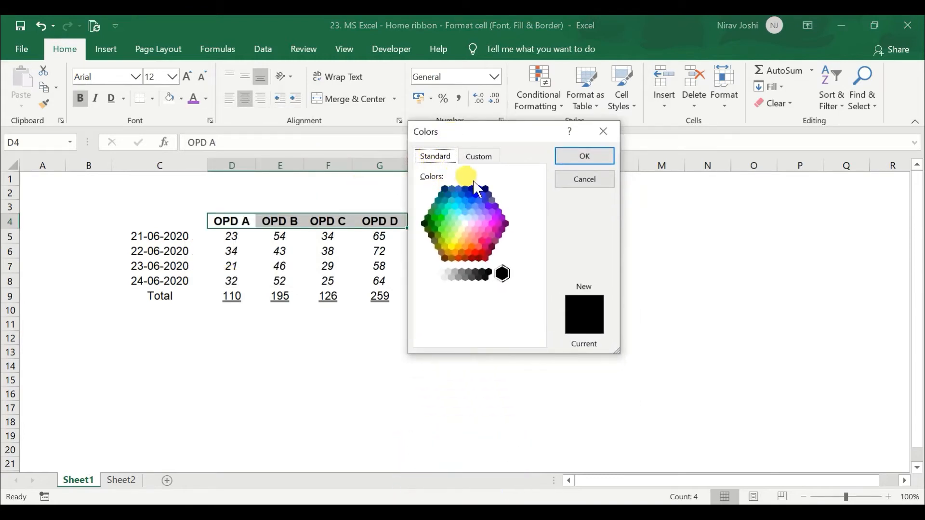
pyautogui.click(486, 156)
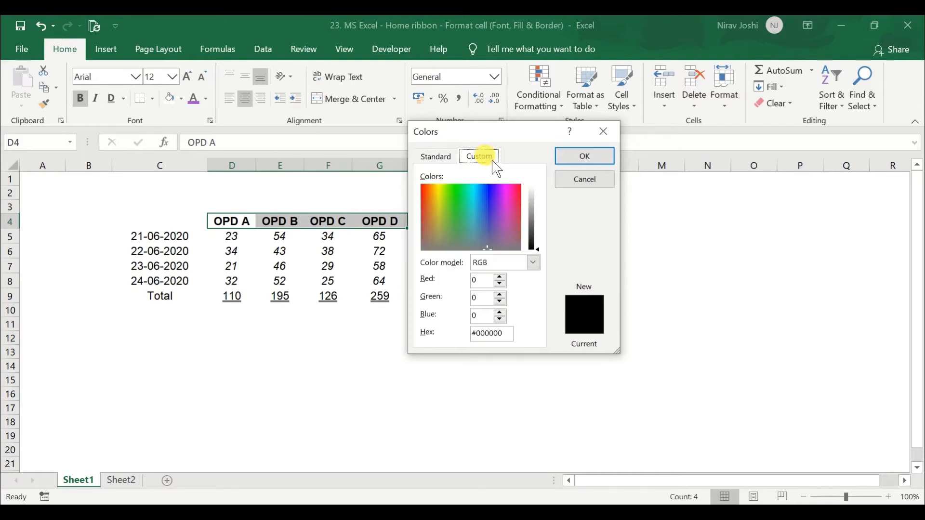
pyautogui.click(499, 220)
pyautogui.click(435, 222)
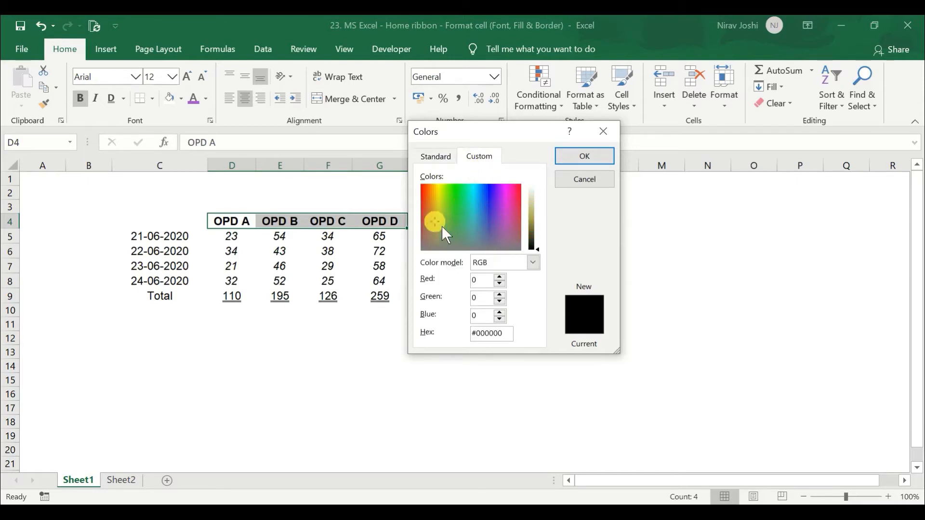
pyautogui.moveTo(548, 253); pyautogui.dragTo(546, 226)
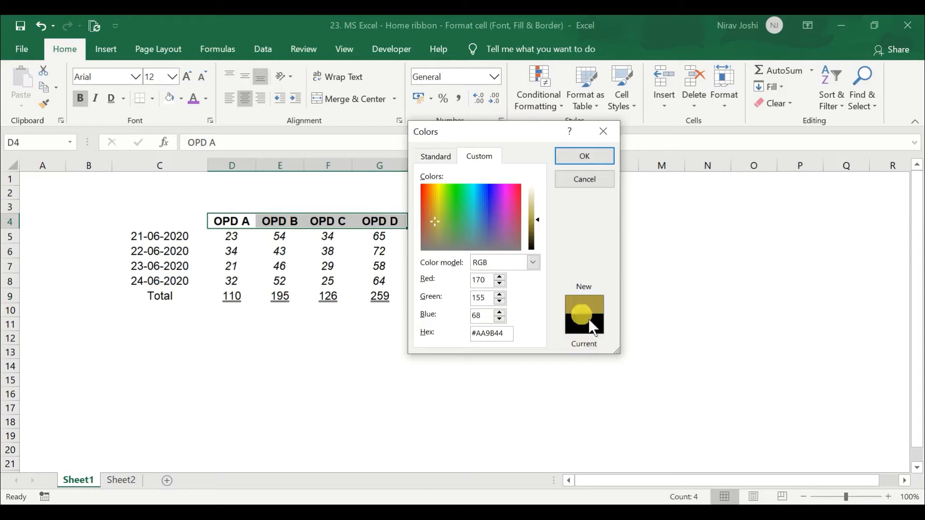
pyautogui.click(601, 162)
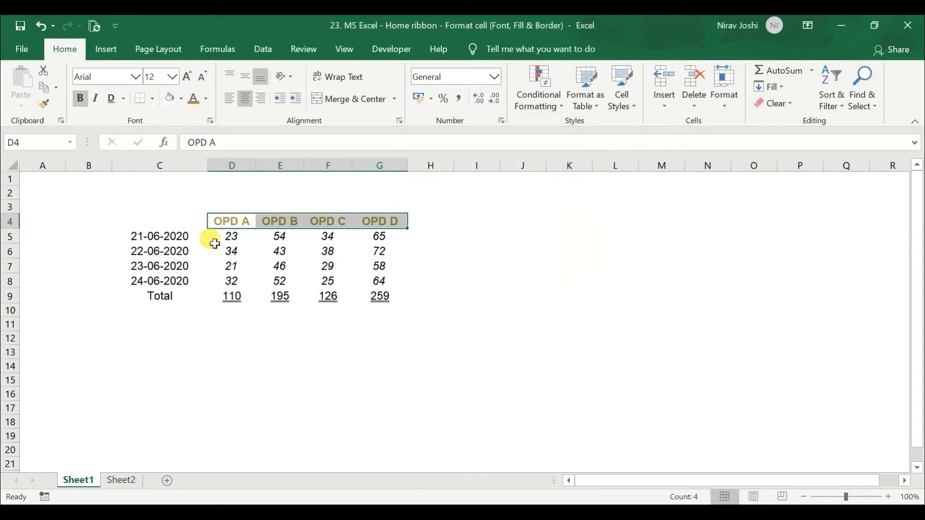
# Examine the fill colour choices for the OPD headings in D4:G4, including the additional colours, without applying one
pyautogui.moveTo(227, 224); pyautogui.dragTo(394, 230)
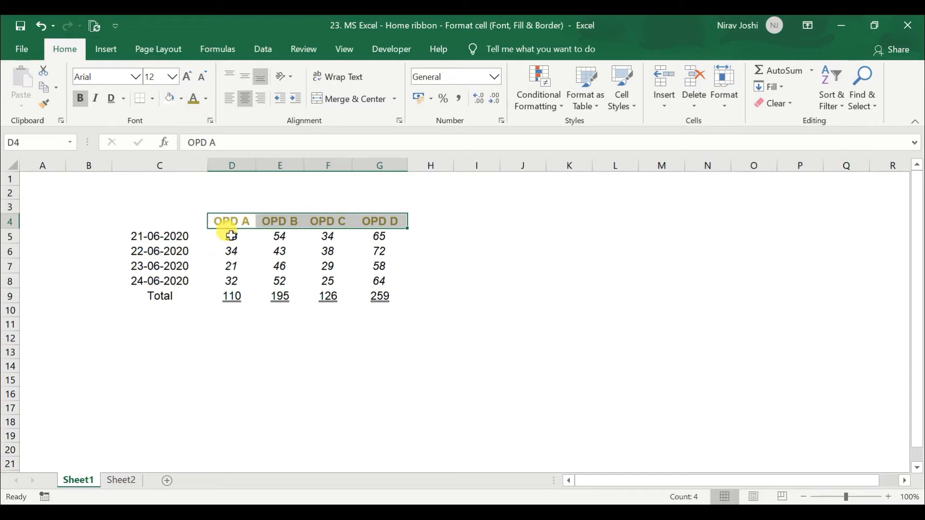
pyautogui.click(182, 99)
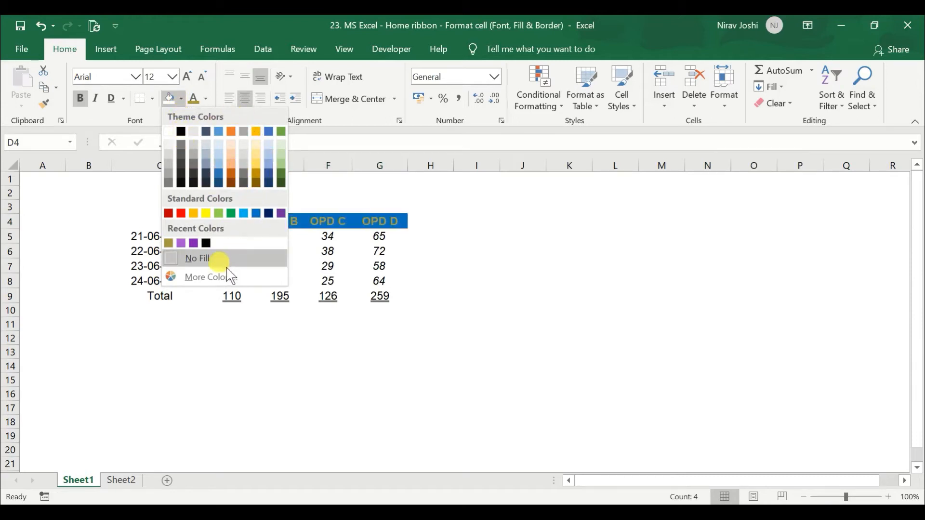
pyautogui.click(212, 277)
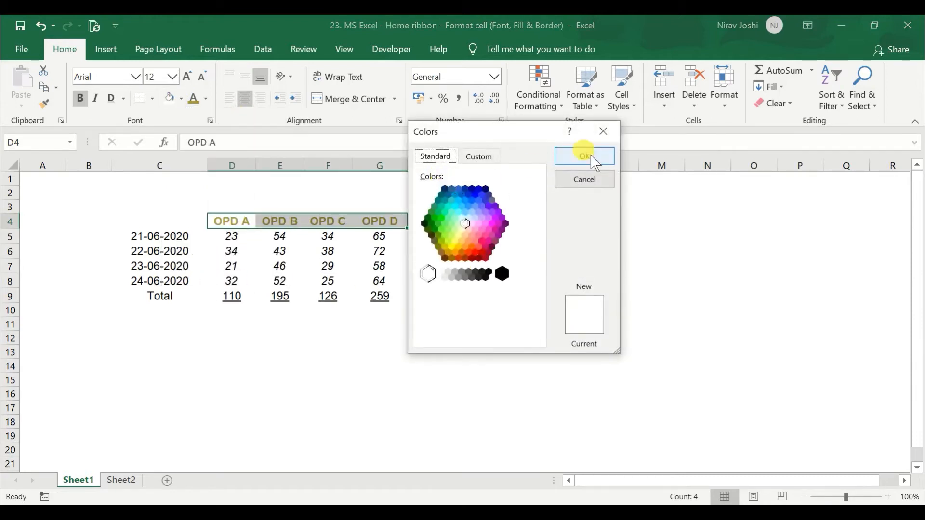
pyautogui.click(608, 136)
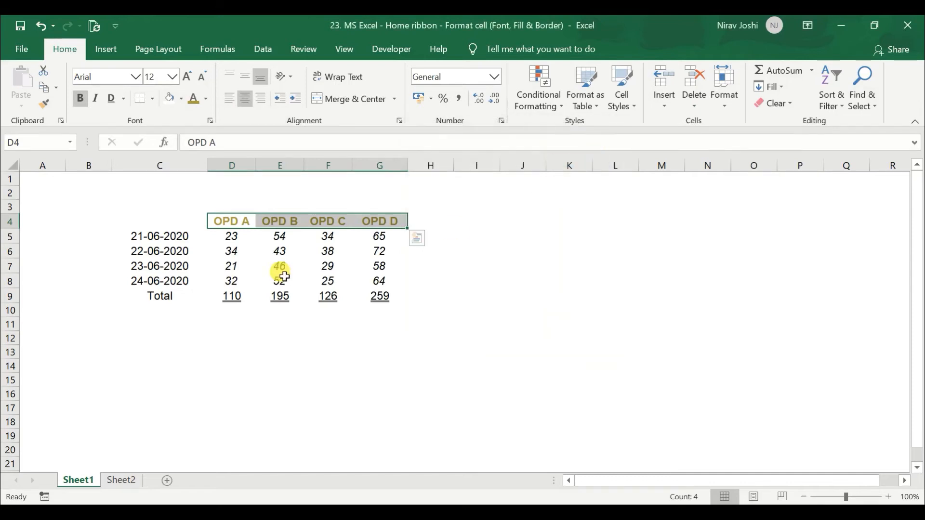
pyautogui.click(182, 99)
pyautogui.click(508, 247)
pyautogui.click(506, 250)
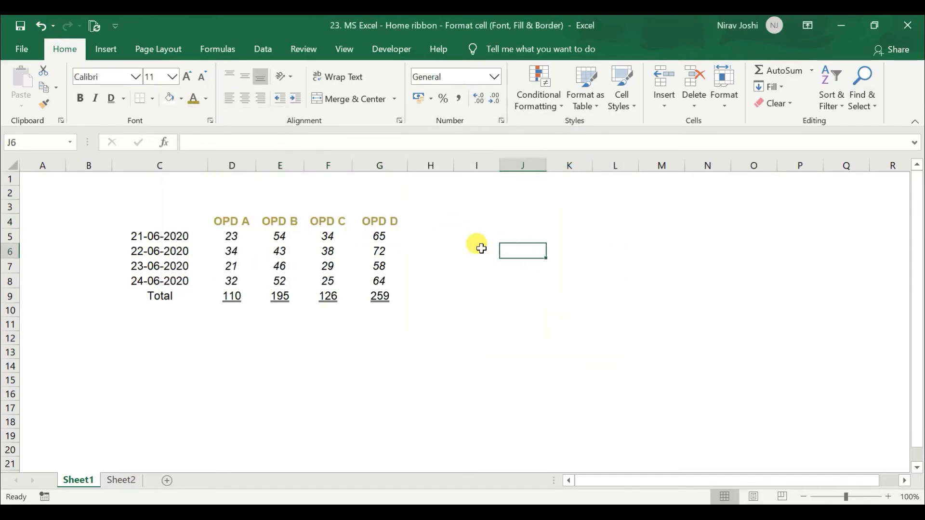
# Fill cell J6 with white
pyautogui.click(185, 101)
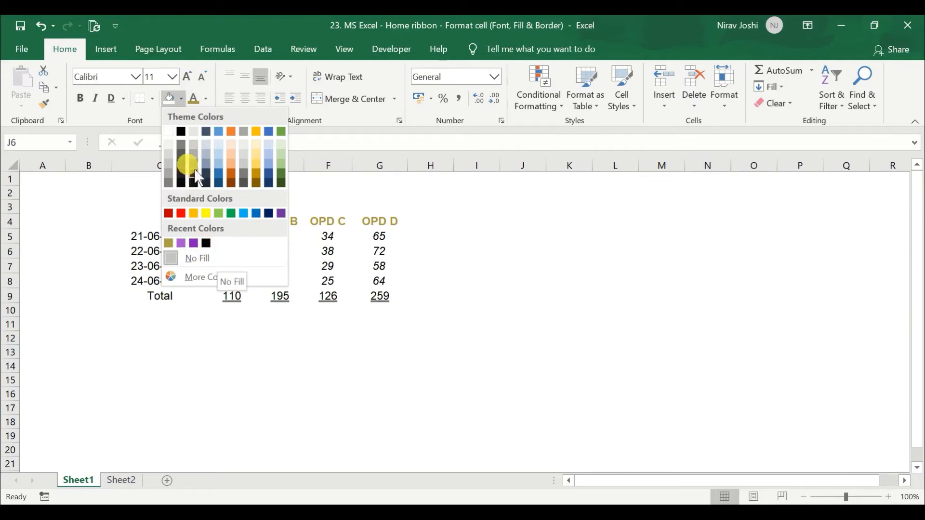
pyautogui.click(168, 132)
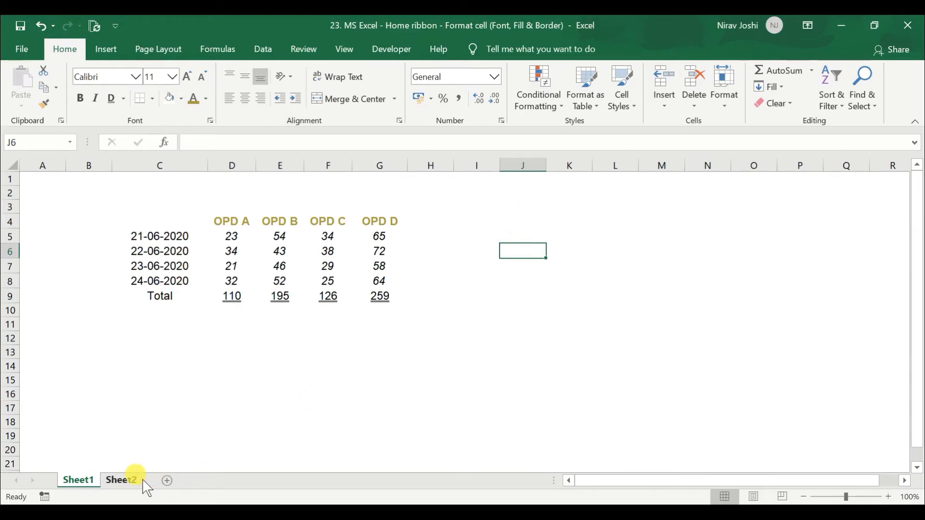
# Compare the transparent and white-filled MS Excel pictures over the blue oval on Sheet2, and return to Sheet1
pyautogui.click(126, 481)
pyautogui.click(366, 275)
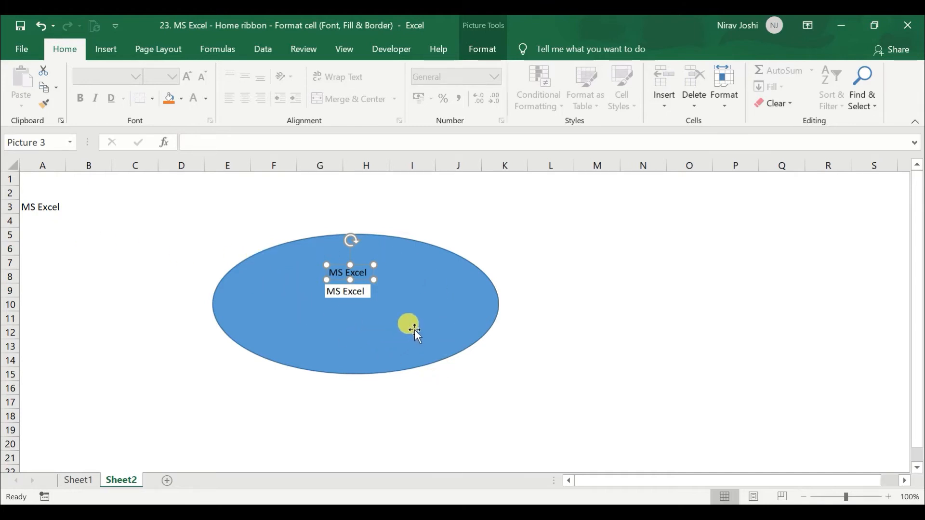
pyautogui.click(358, 299)
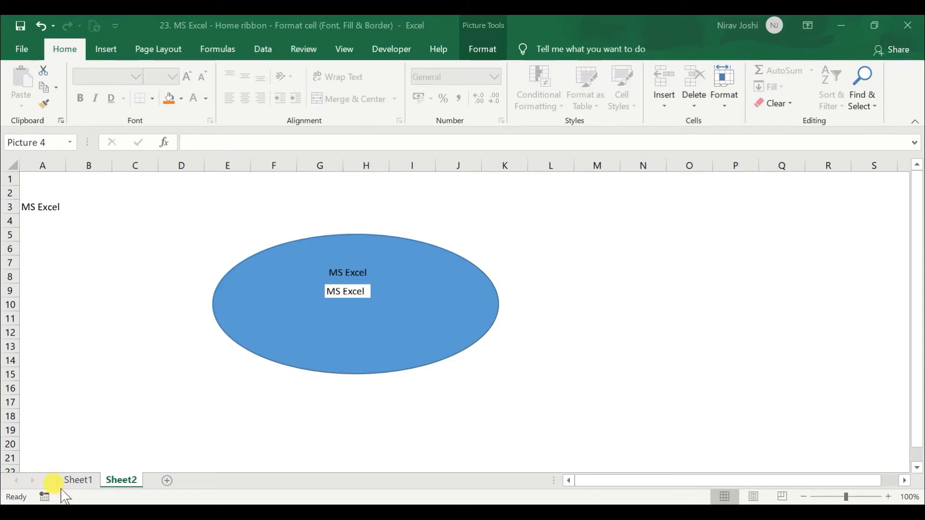
pyautogui.click(93, 485)
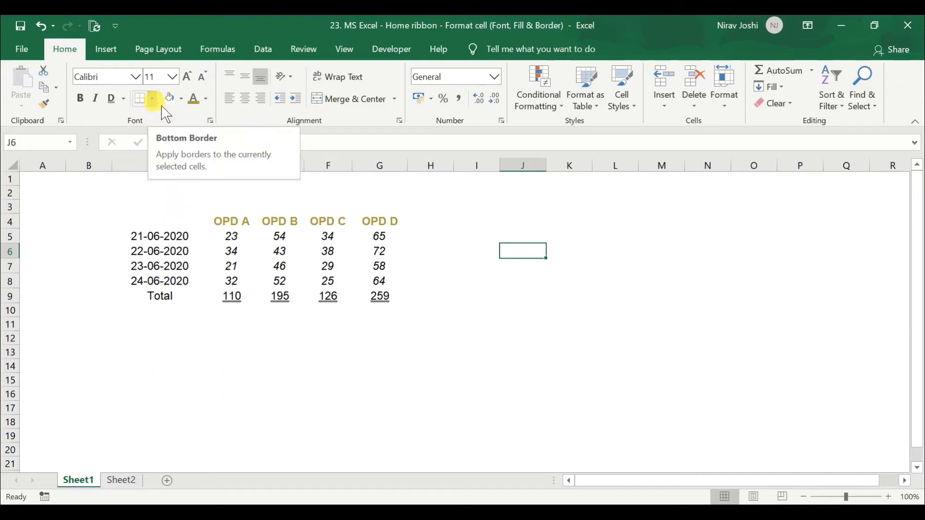
# Add a right border to the table range C4:G9 and to cell K6
pyautogui.moveTo(154, 225); pyautogui.dragTo(384, 298)
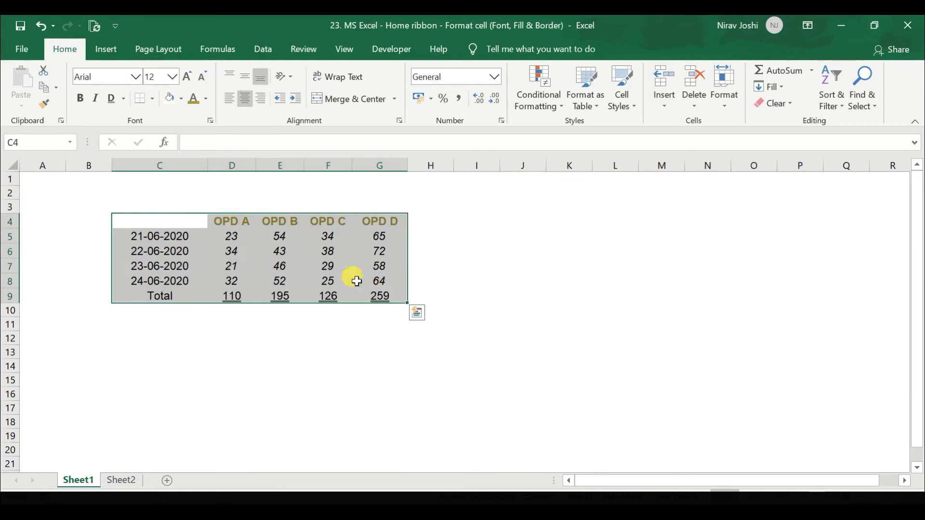
pyautogui.click(152, 99)
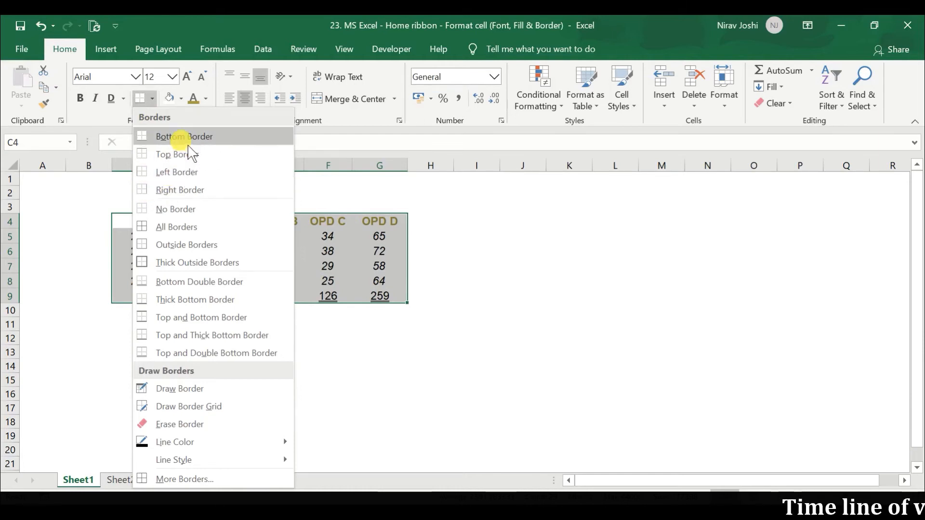
pyautogui.click(185, 192)
pyautogui.click(481, 268)
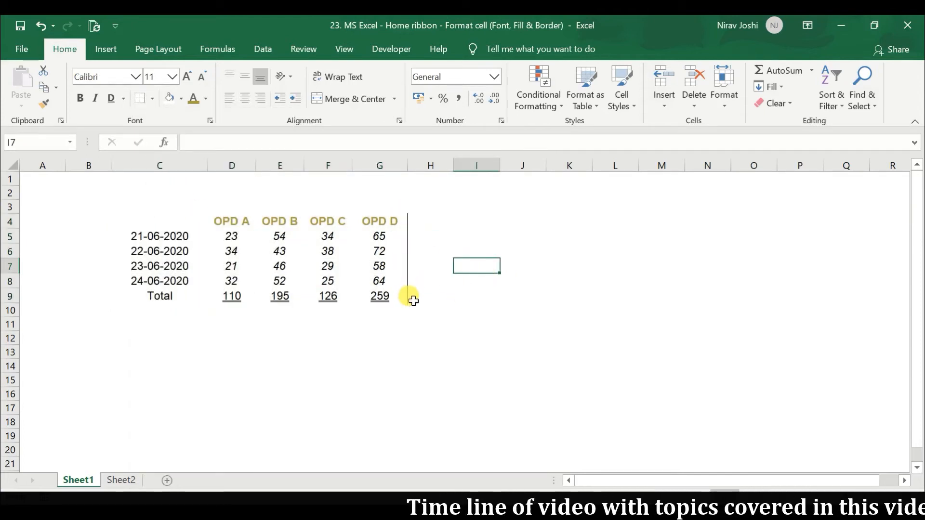
pyautogui.click(555, 251)
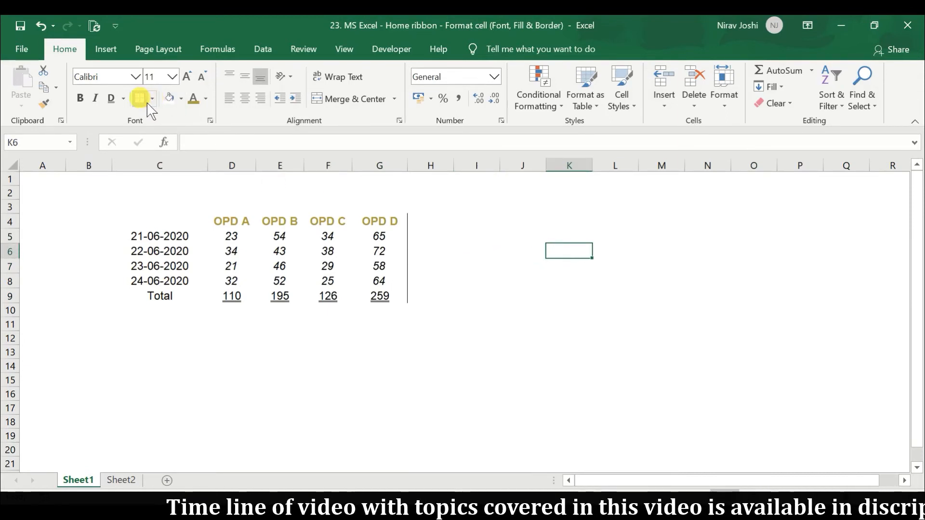
pyautogui.click(530, 250)
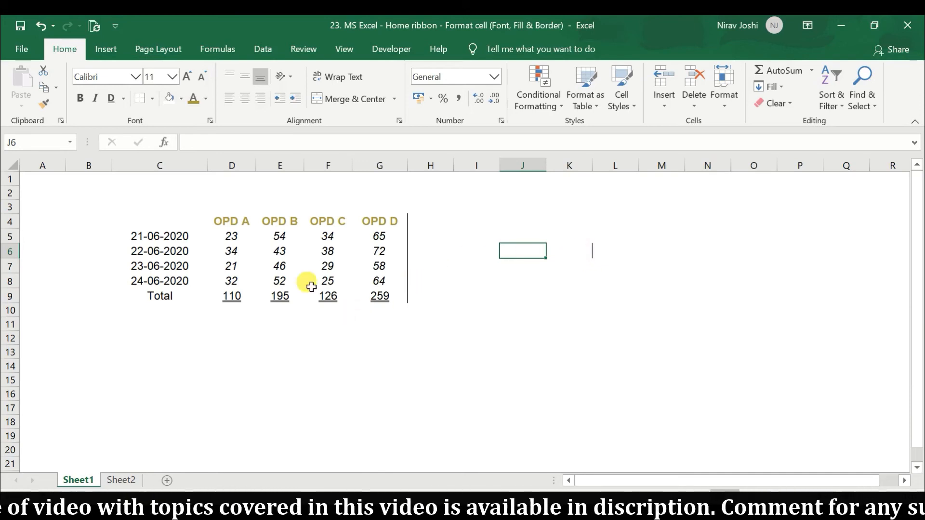
# Try All Borders on the table range C4:G9 and undo it
pyautogui.moveTo(183, 222)
pyautogui.mouseDown()
pyautogui.moveTo(382, 239)
pyautogui.moveTo(380, 295)
pyautogui.mouseUp()
pyautogui.click(152, 98)
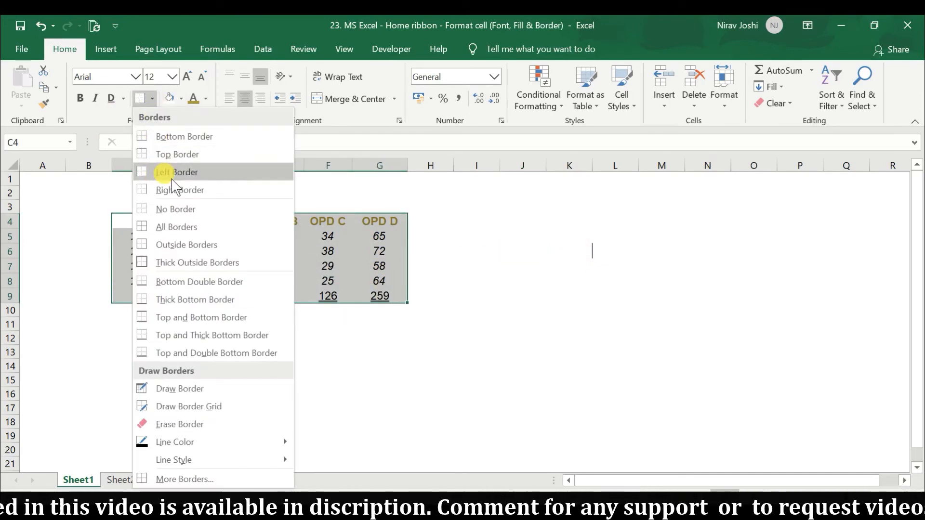
pyautogui.click(176, 234)
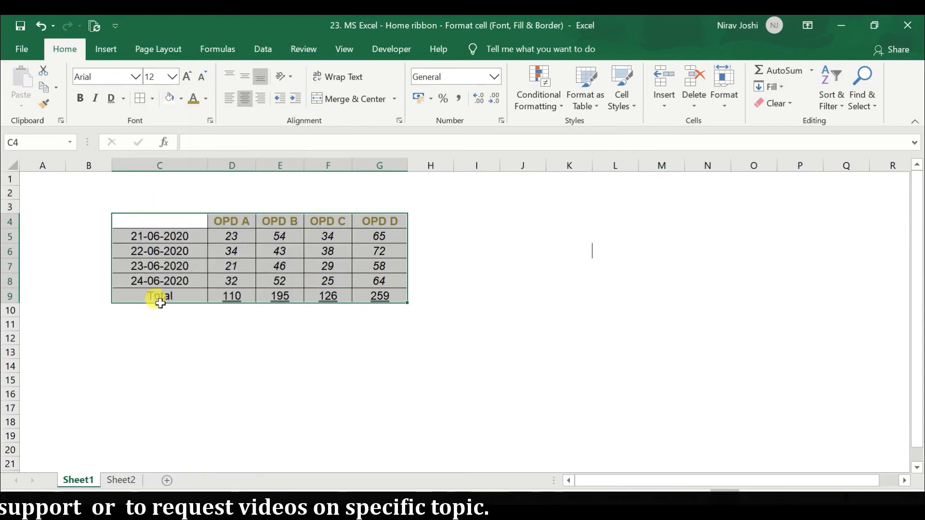
pyautogui.click(469, 253)
pyautogui.moveTo(179, 225); pyautogui.dragTo(379, 295)
pyautogui.press('Escape')
pyautogui.hotkey('ctrl', 'z')
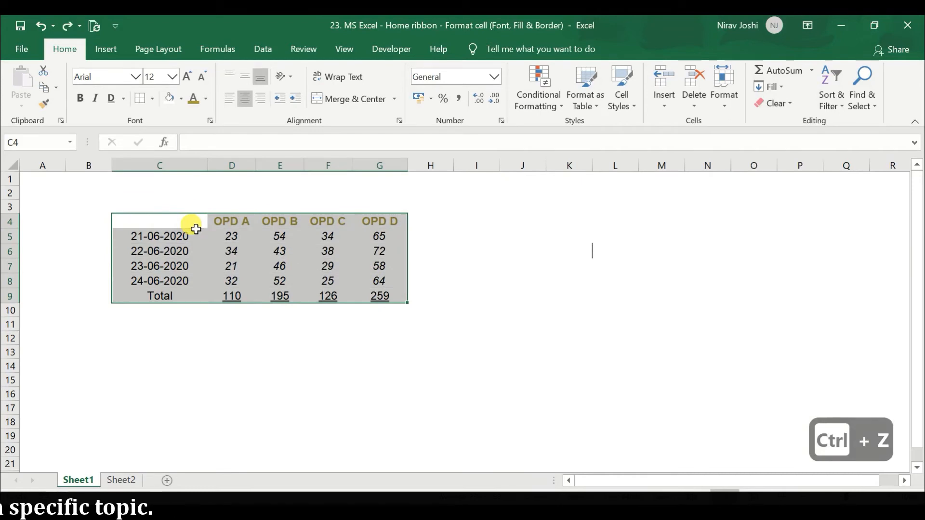
# Try Outside Borders around the table range C4:G9 and undo it
pyautogui.click(153, 98)
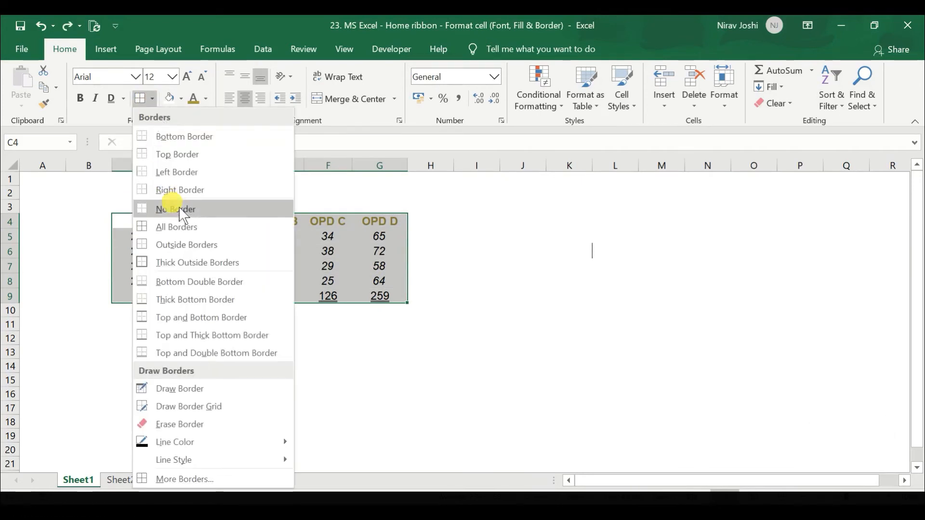
pyautogui.click(190, 242)
pyautogui.click(523, 253)
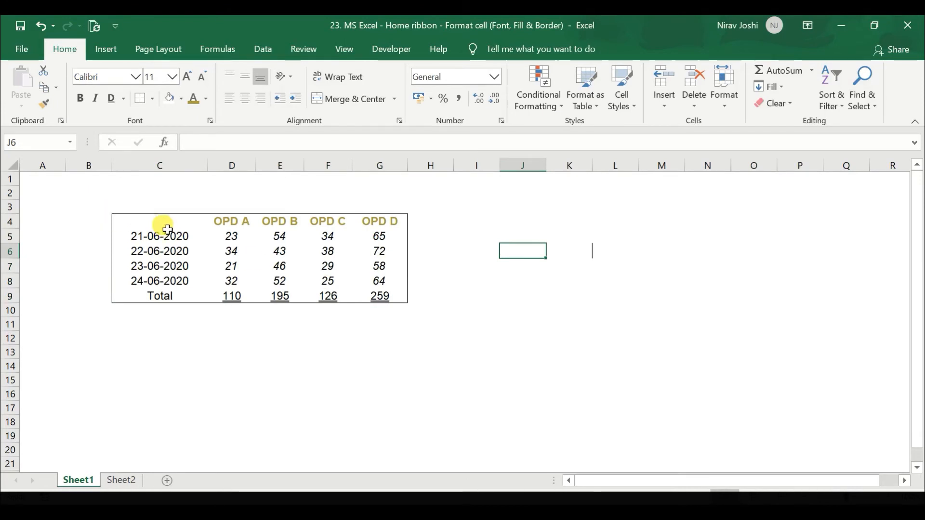
pyautogui.hotkey('ctrl', 'z')
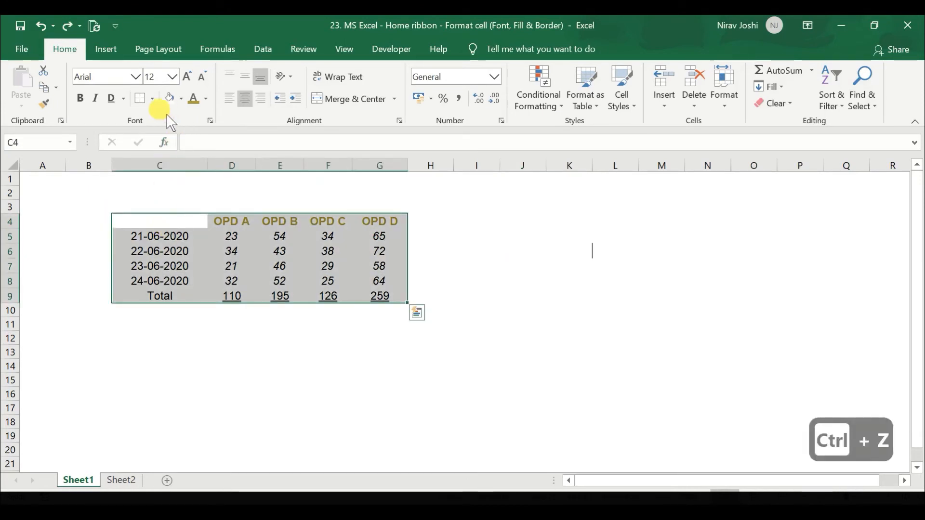
# Try Thick Outside Borders around the table range C4:G9 and undo it
pyautogui.click(152, 99)
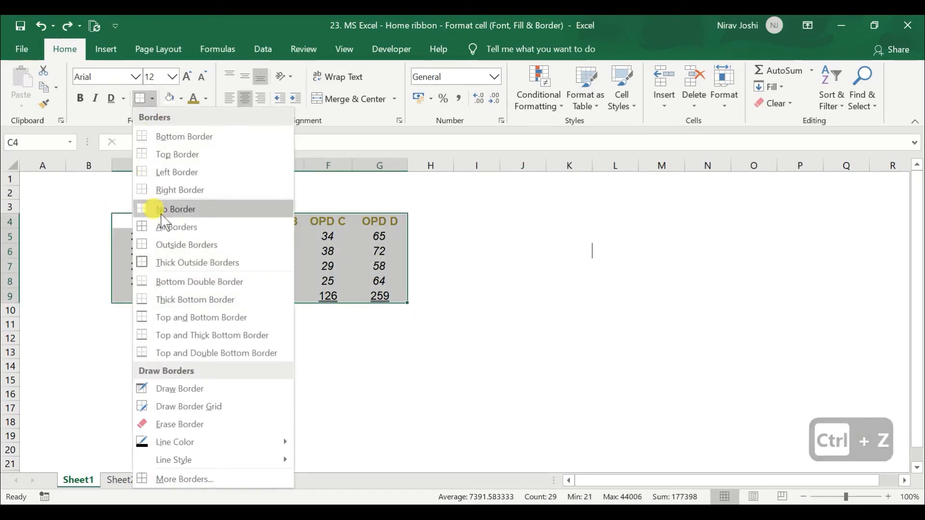
pyautogui.click(175, 264)
pyautogui.click(486, 266)
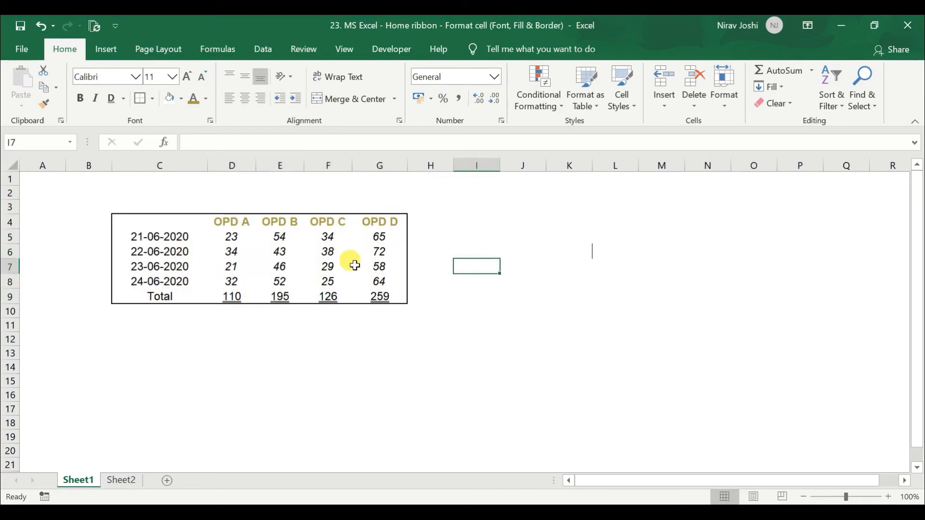
pyautogui.hotkey('ctrl', 'z')
# Draw an outline border around the blank range E14:N18 with Draw Border
pyautogui.click(152, 99)
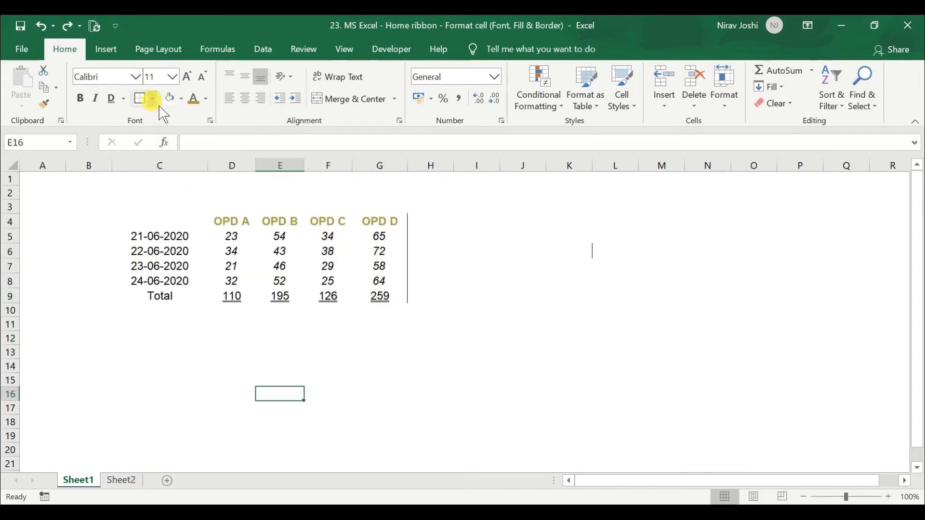
pyautogui.click(152, 98)
pyautogui.click(179, 388)
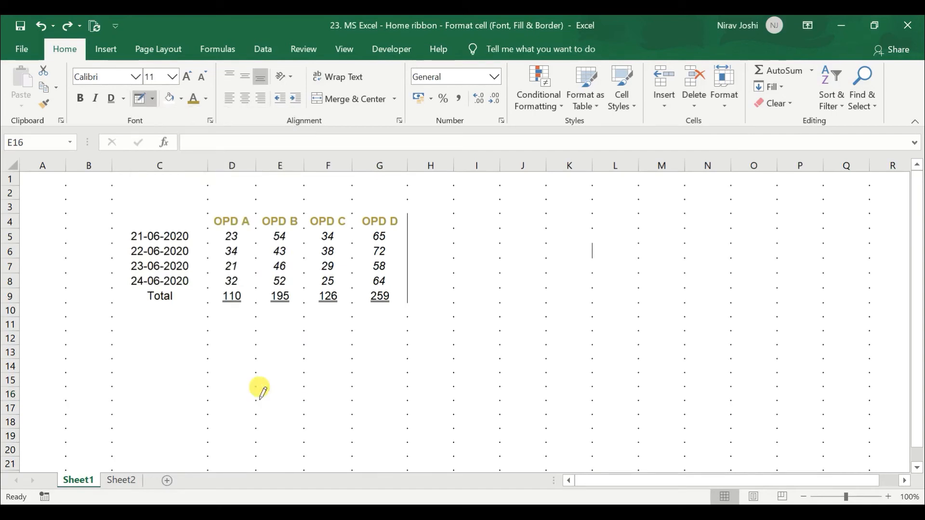
pyautogui.moveTo(263, 370)
pyautogui.mouseDown()
pyautogui.moveTo(364, 390)
pyautogui.moveTo(586, 403)
pyautogui.moveTo(697, 427)
pyautogui.mouseUp()
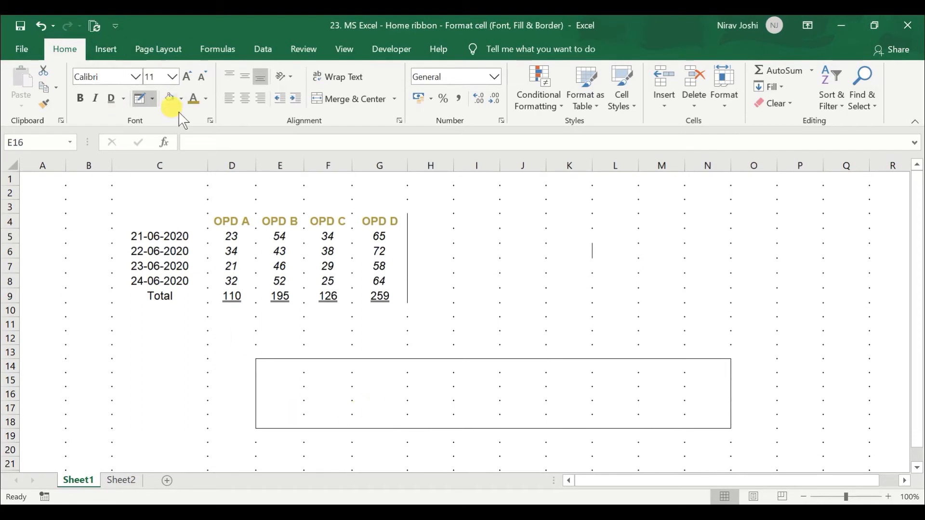
# Draw a full border grid over the blank range J5:P8 with Draw Border Grid
pyautogui.click(152, 99)
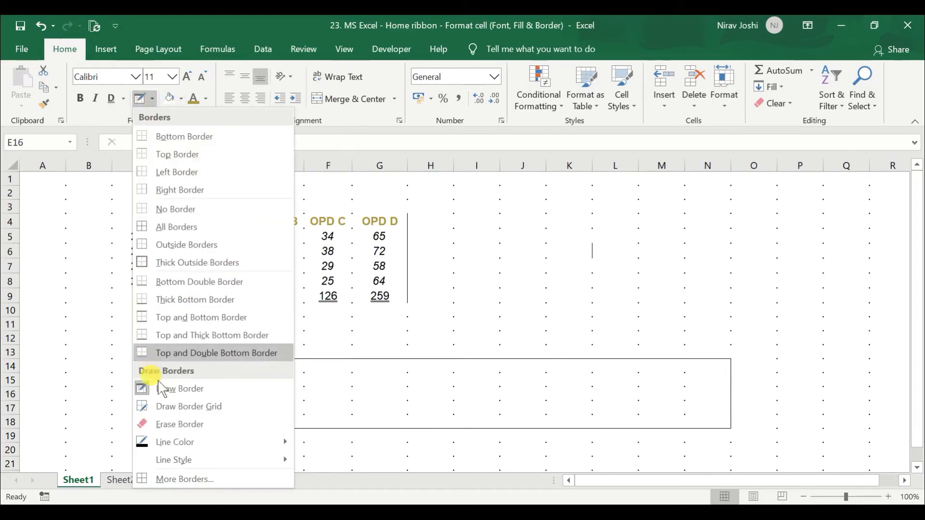
pyautogui.click(174, 410)
pyautogui.moveTo(521, 235)
pyautogui.mouseDown()
pyautogui.moveTo(590, 244)
pyautogui.moveTo(645, 271)
pyautogui.moveTo(784, 288)
pyautogui.mouseUp()
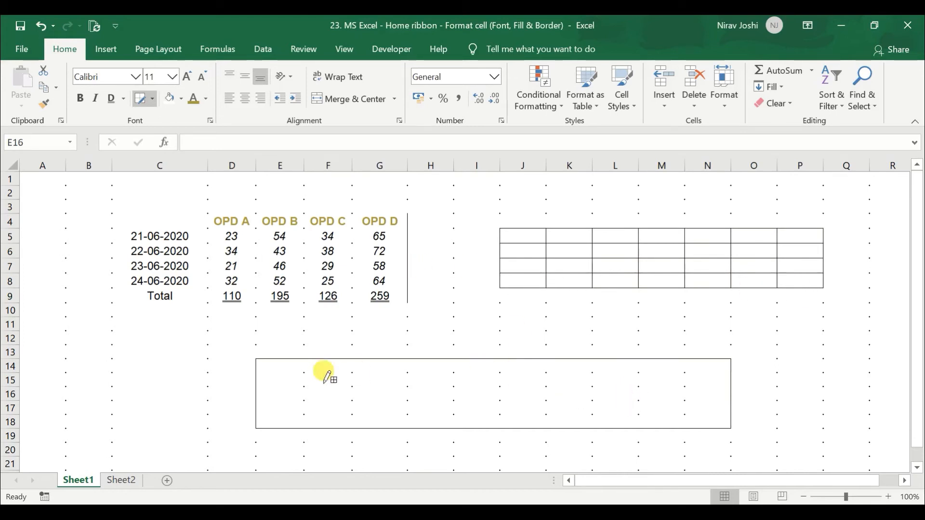
pyautogui.click(147, 100)
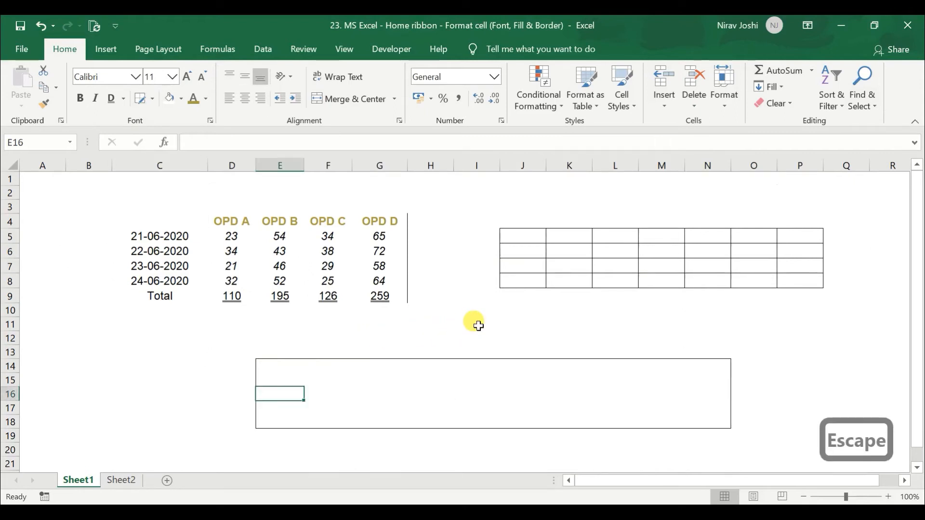
pyautogui.click(94, 339)
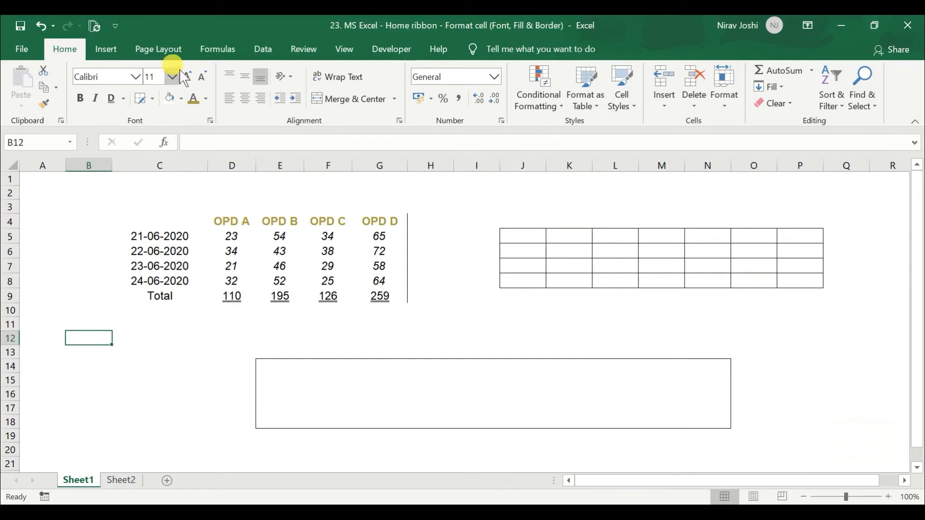
# Use Erase Border to remove the grid lines of J5:K8 and several individual lines in columns N to P
pyautogui.click(152, 98)
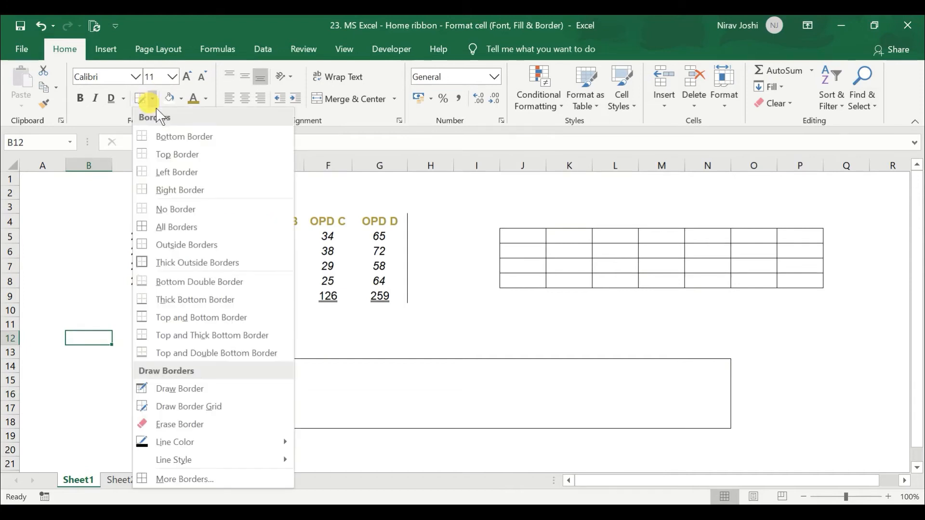
pyautogui.click(183, 426)
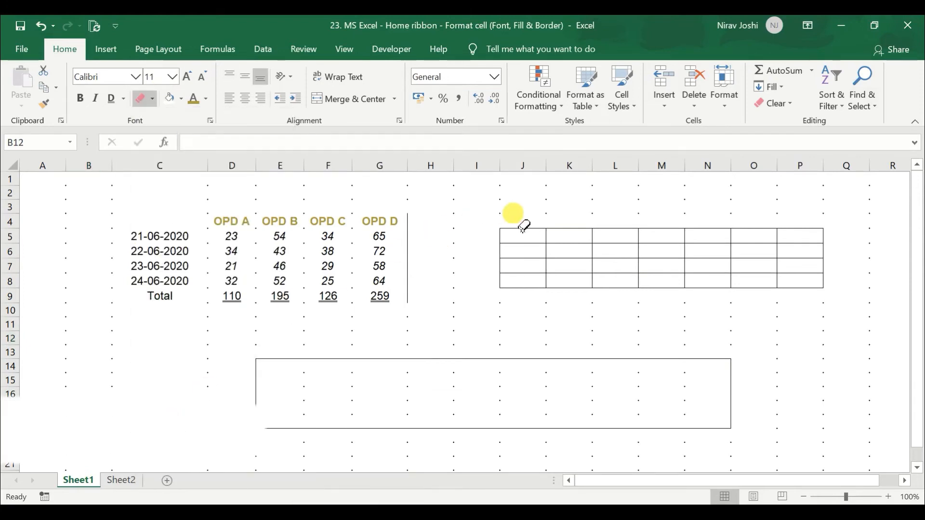
pyautogui.moveTo(515, 231); pyautogui.dragTo(532, 288)
pyautogui.click(530, 288)
pyautogui.moveTo(591, 230); pyautogui.dragTo(594, 279)
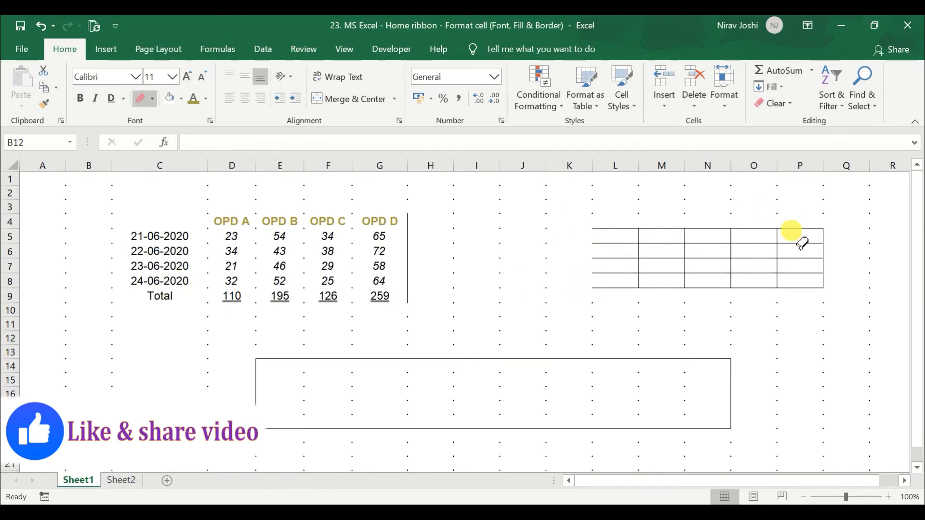
pyautogui.moveTo(772, 259); pyautogui.dragTo(731, 261)
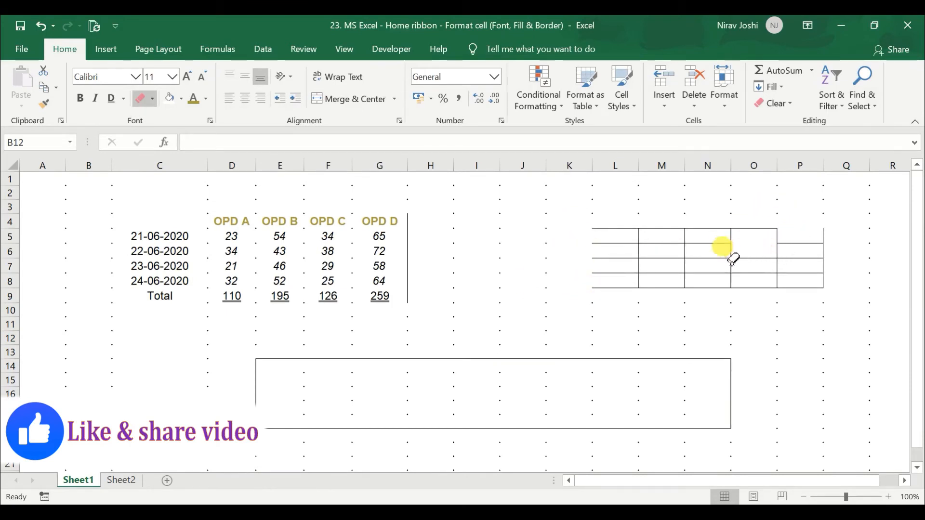
pyautogui.click(717, 242)
pyautogui.click(729, 267)
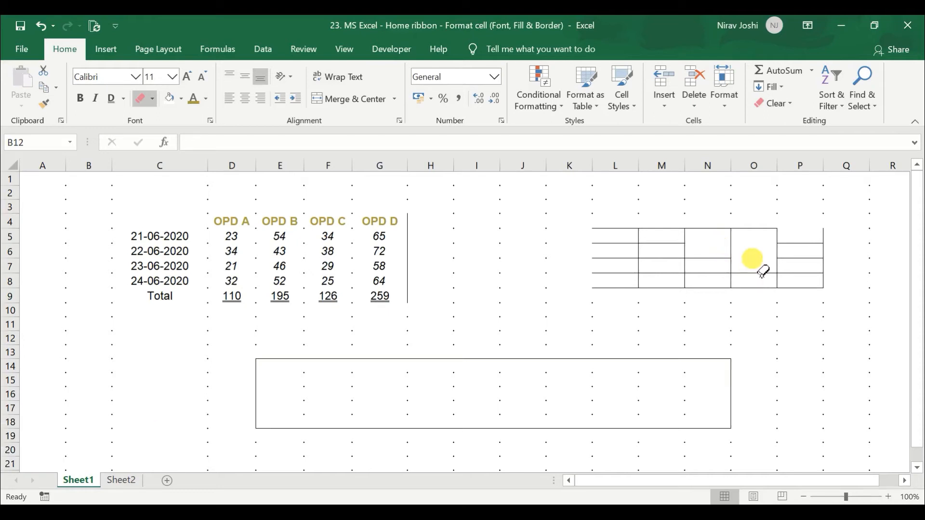
pyautogui.click(753, 259)
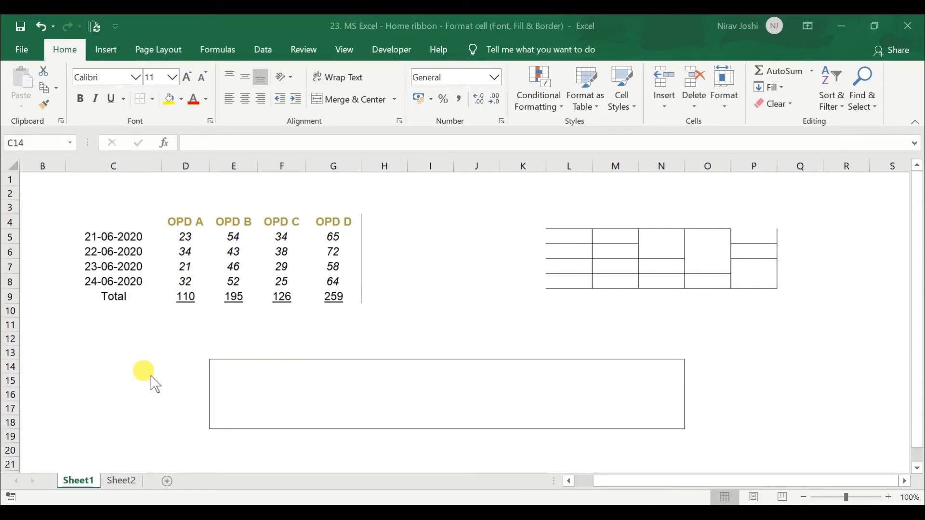
# Draw a dark blue dash-dot outline border around the blank range C13:D17
pyautogui.click(126, 368)
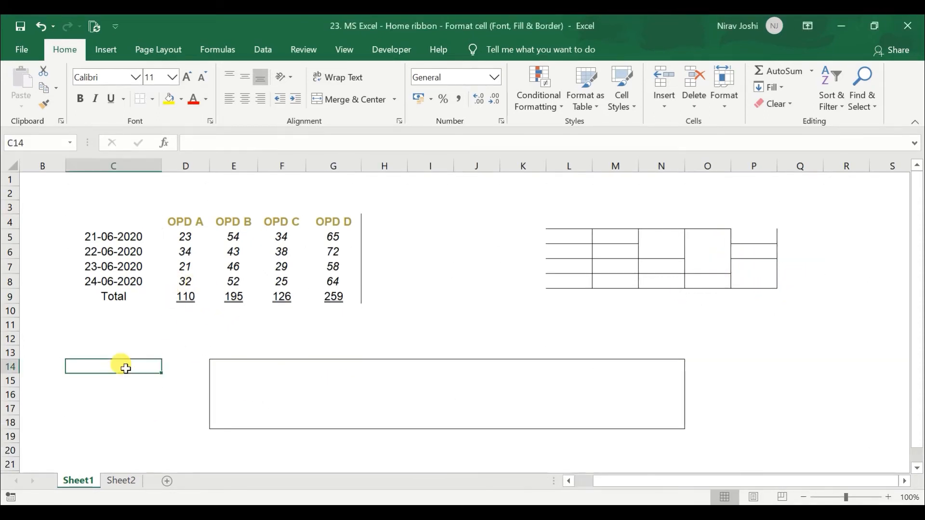
pyautogui.click(152, 100)
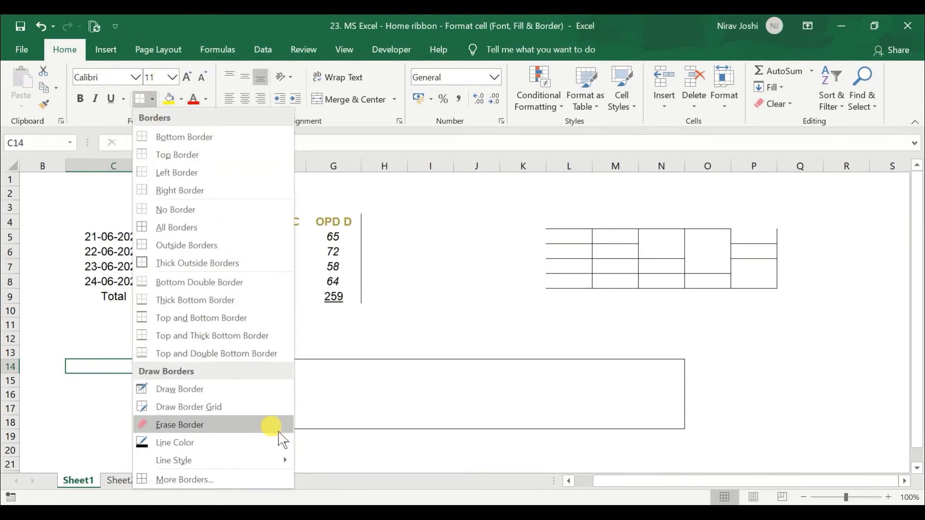
pyautogui.moveTo(285, 445)
pyautogui.click(400, 411)
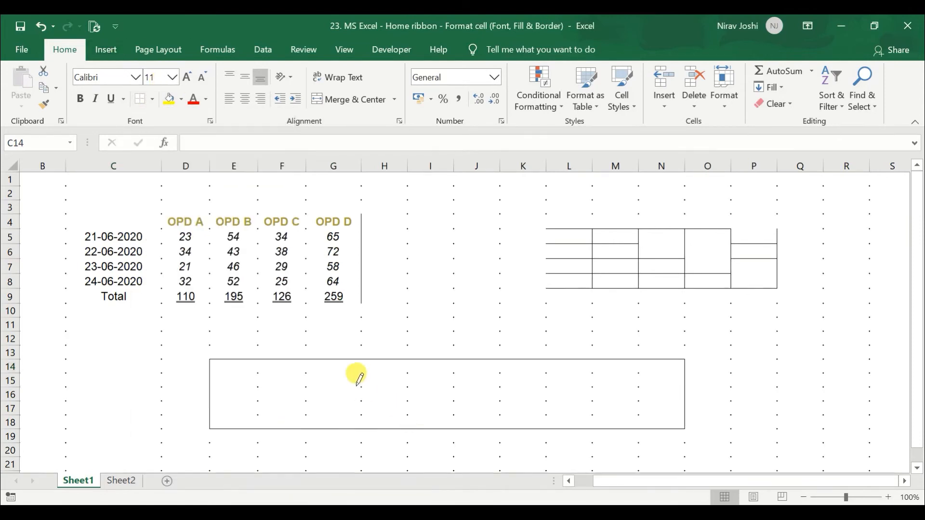
pyautogui.click(152, 99)
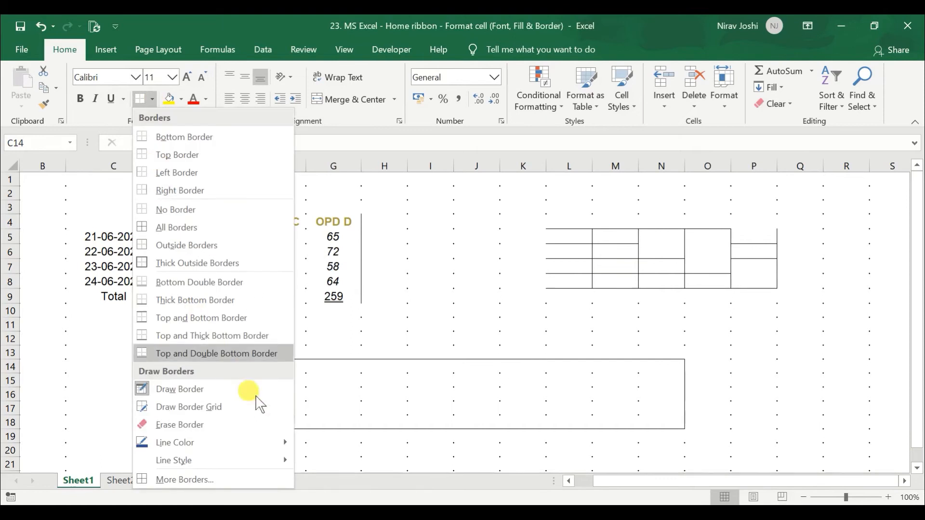
pyautogui.moveTo(286, 461)
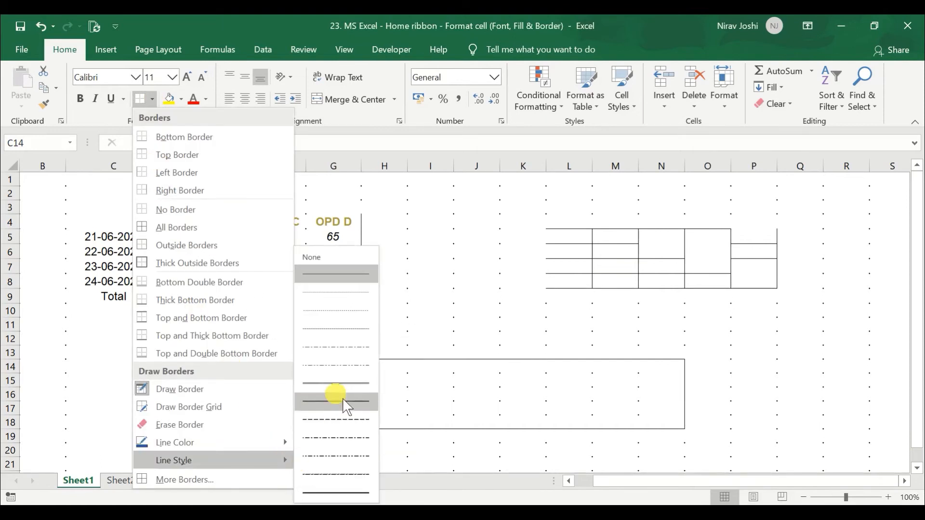
pyautogui.click(342, 437)
pyautogui.moveTo(85, 345); pyautogui.dragTo(164, 418)
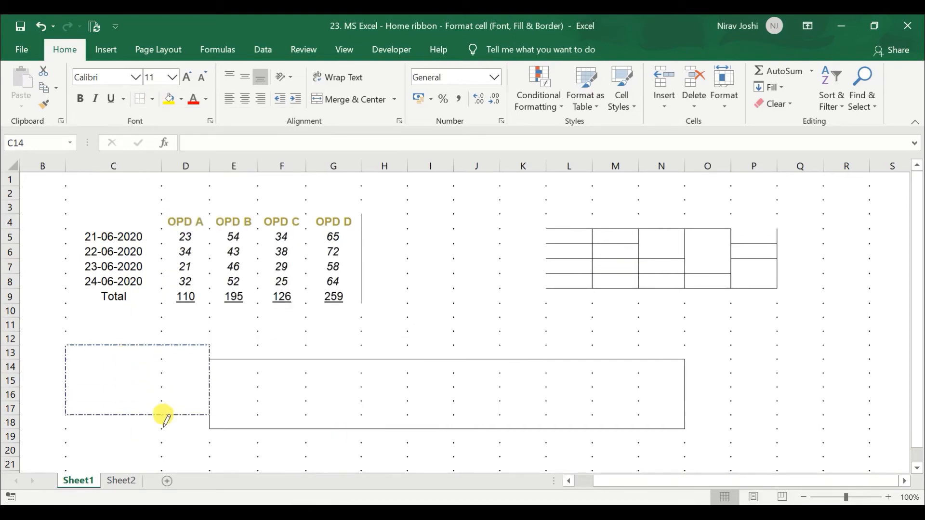
pyautogui.press('Escape')
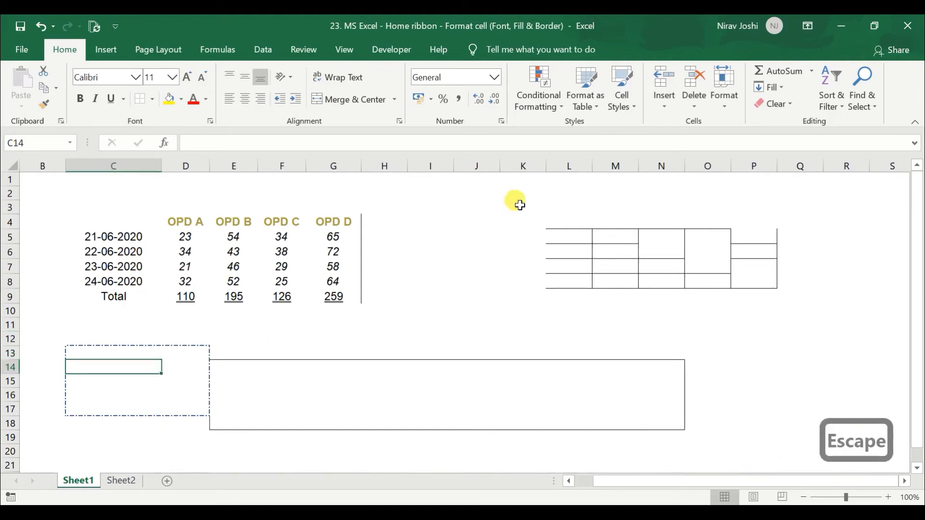
# Apply All Borders to the blank range I5:K11 in the current line colour and style
pyautogui.moveTo(419, 241); pyautogui.dragTo(506, 316)
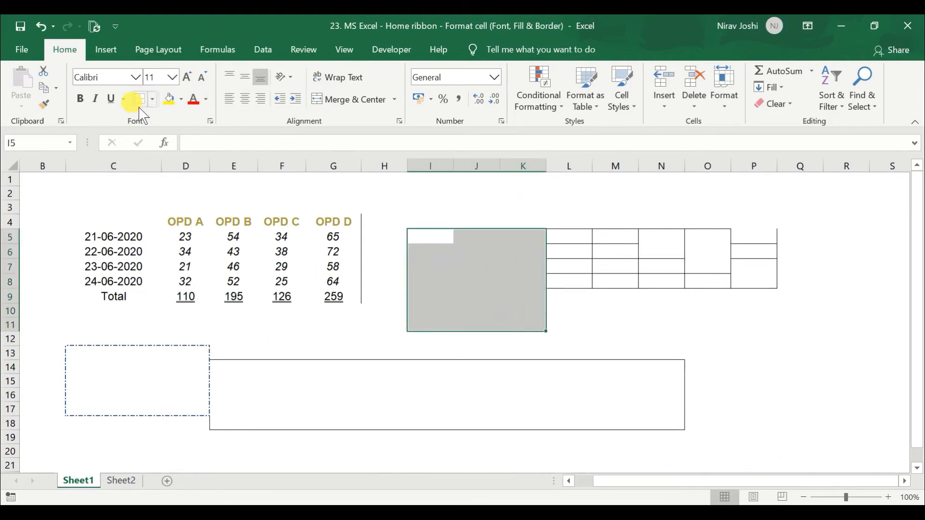
pyautogui.click(152, 100)
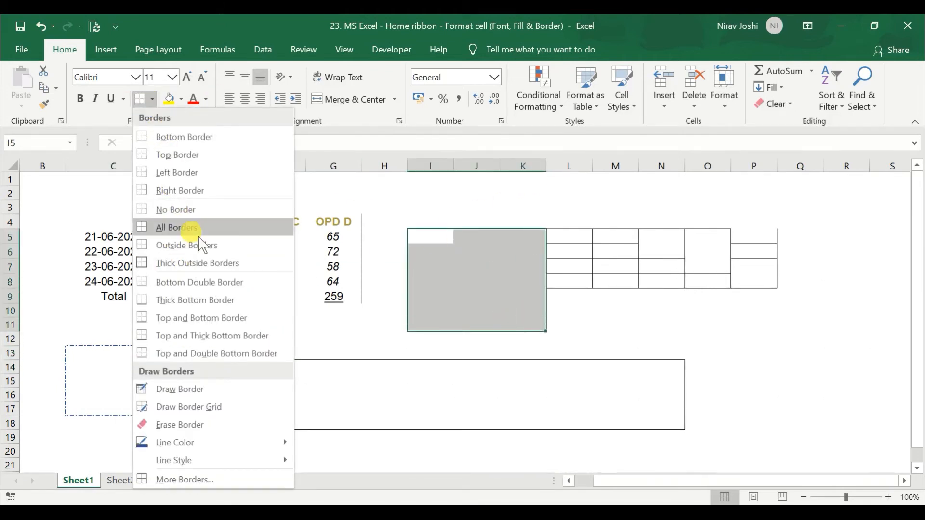
pyautogui.click(198, 233)
pyautogui.click(585, 330)
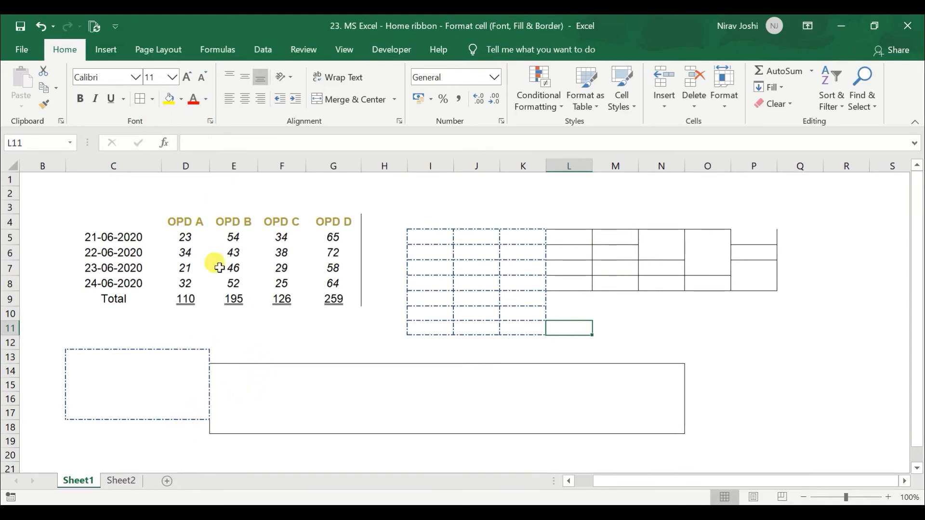
# Apply a Double Accounting underline to the 23-06-2020 values in D7:G7
pyautogui.click(208, 121)
pyautogui.moveTo(311, 90); pyautogui.dragTo(610, 144)
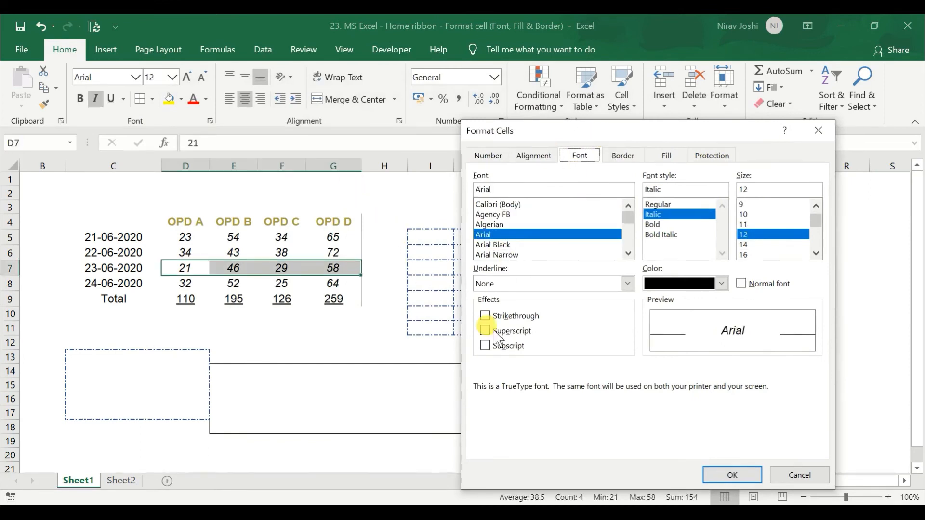
pyautogui.click(587, 288)
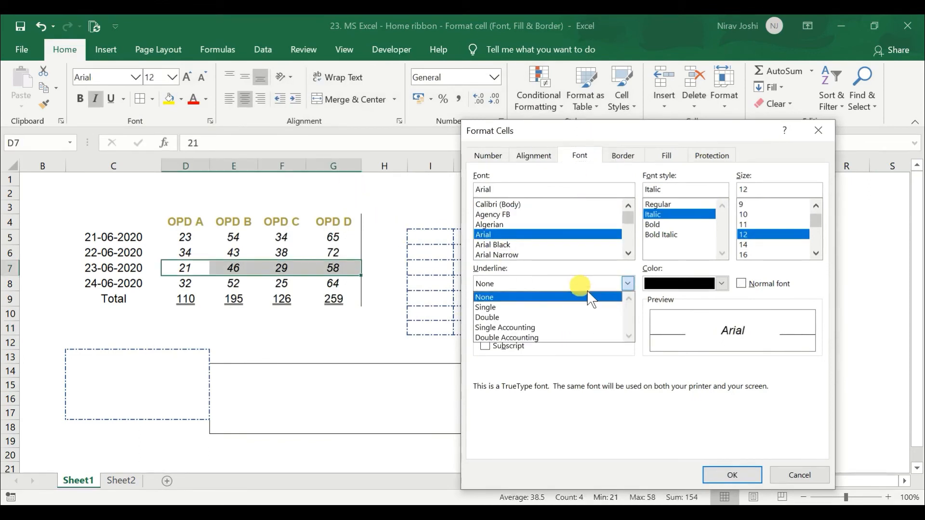
pyautogui.click(566, 337)
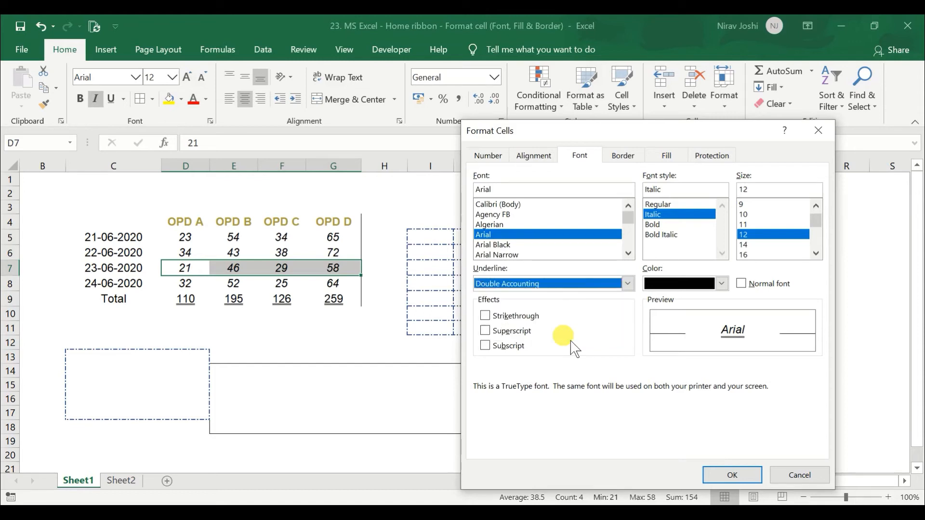
pyautogui.click(731, 477)
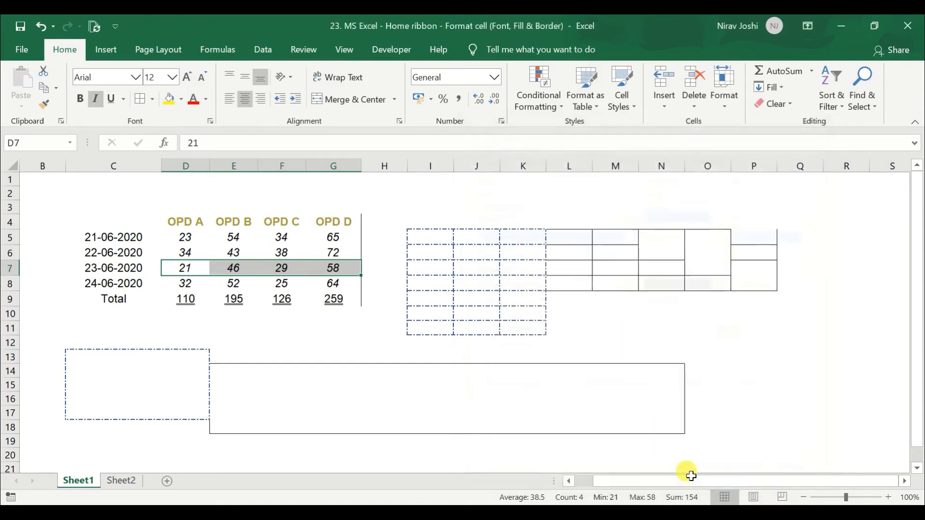
pyautogui.click(218, 328)
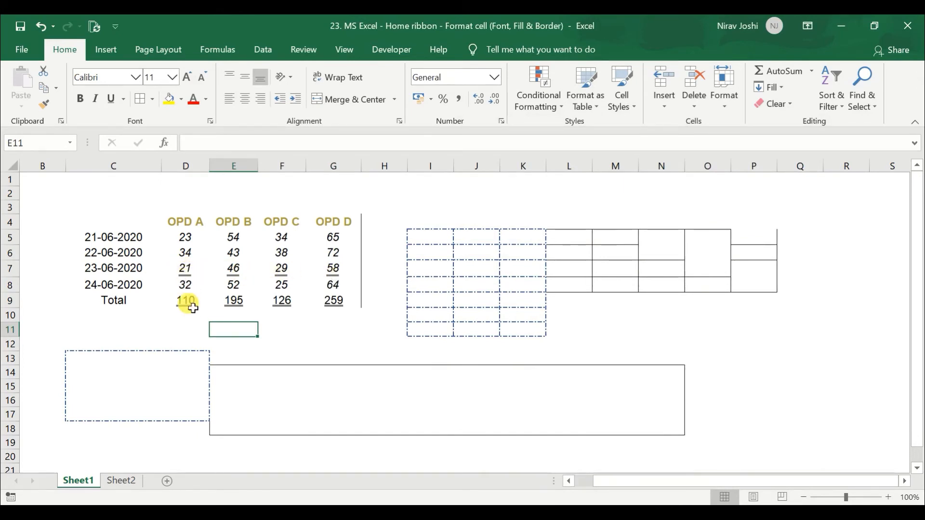
# Apply Comma Style without decimals to D7:G7 and compare its underline with the Total row
pyautogui.moveTo(185, 268); pyautogui.dragTo(331, 276)
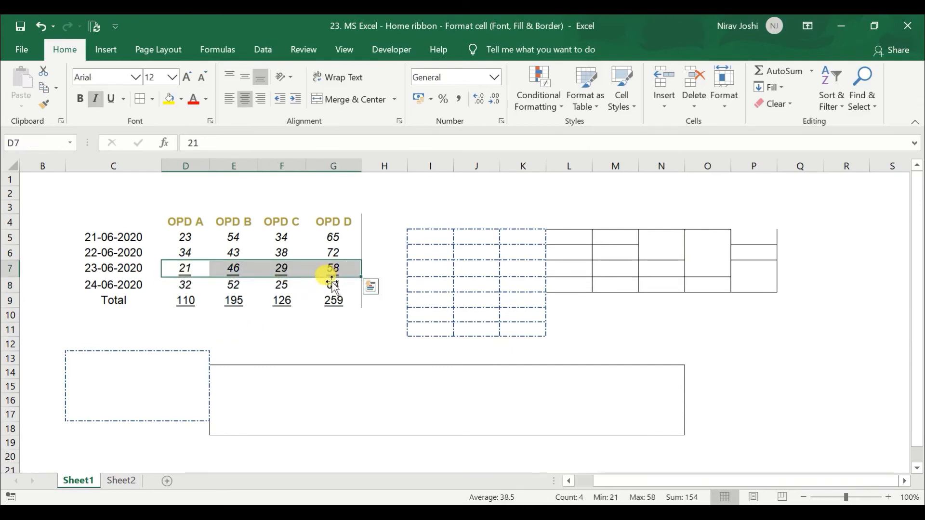
pyautogui.click(460, 99)
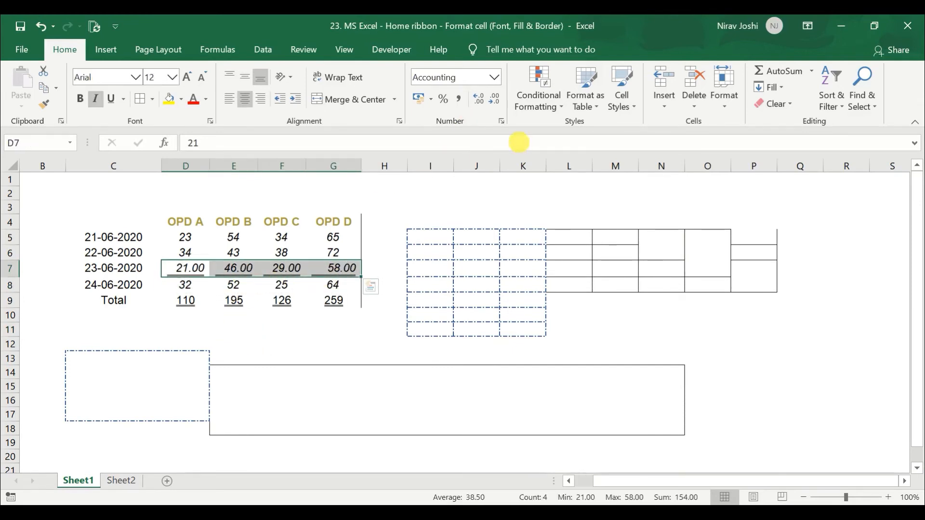
pyautogui.click(497, 101)
pyautogui.click(496, 101)
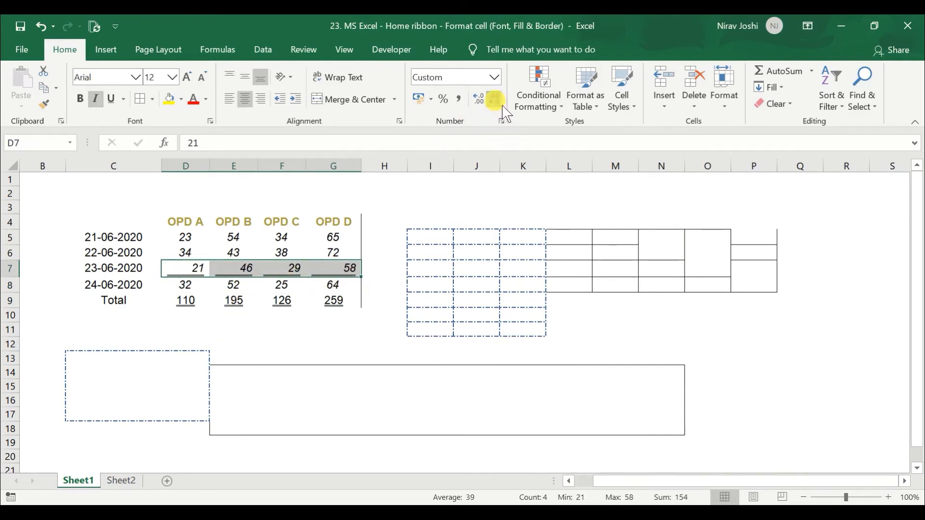
pyautogui.click(282, 285)
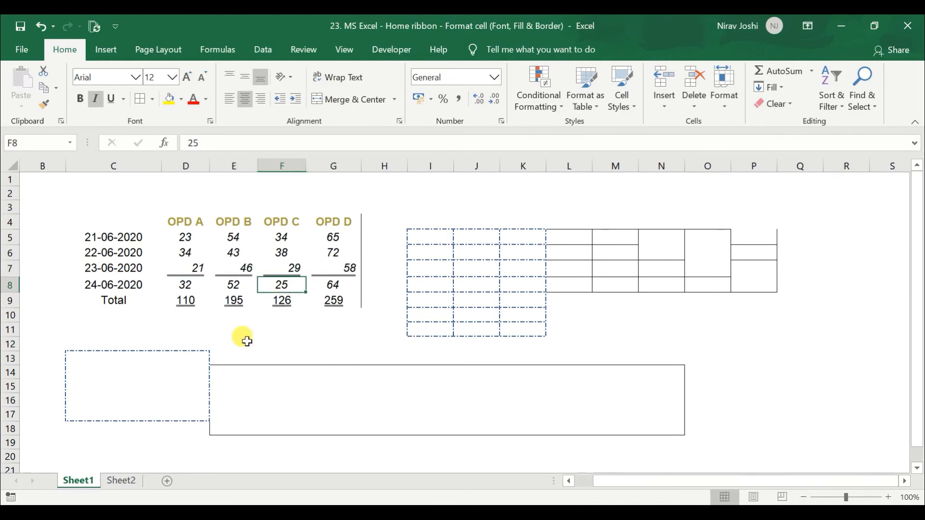
pyautogui.click(190, 268)
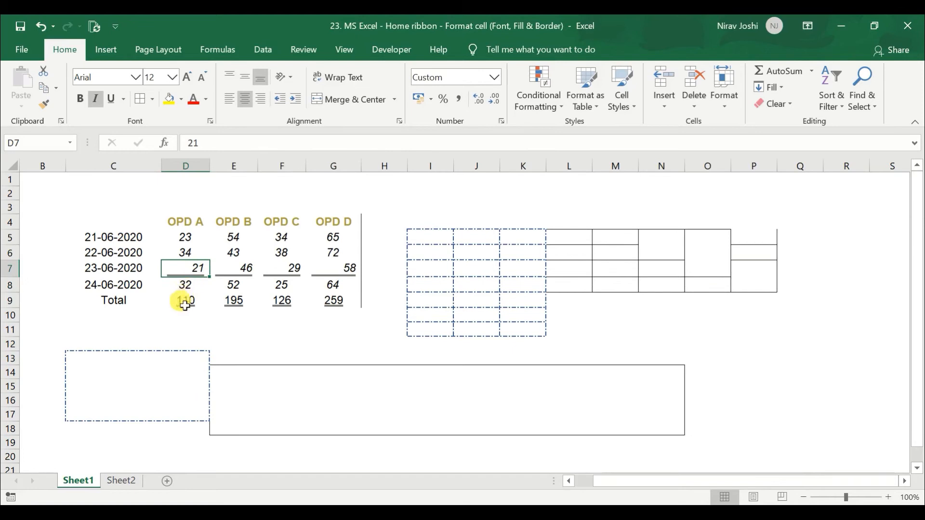
pyautogui.click(187, 304)
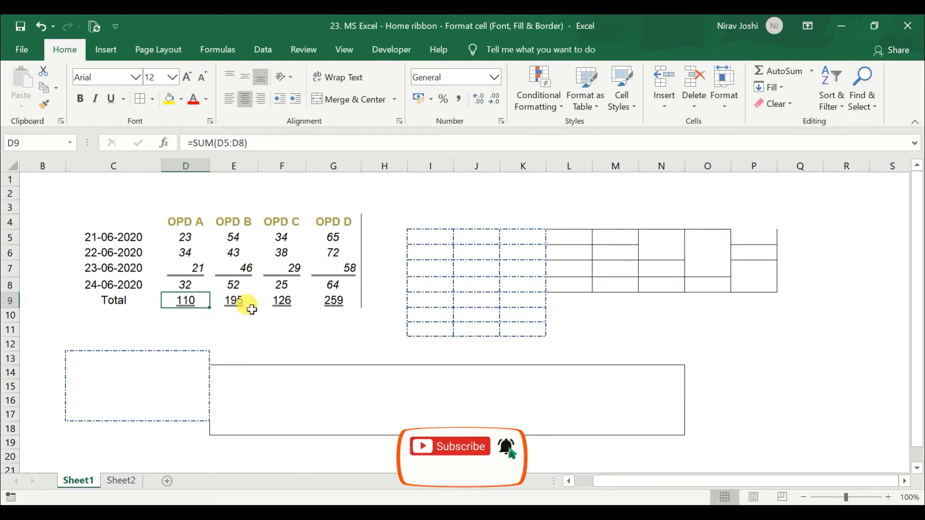
pyautogui.click(170, 268)
pyautogui.moveTo(232, 278); pyautogui.dragTo(347, 269)
# Set D6:G6 to the Normal font, trying the Strikethrough, Superscript and Subscript effects and leaving all three off
pyautogui.moveTo(190, 251); pyautogui.dragTo(340, 253)
pyautogui.click(210, 121)
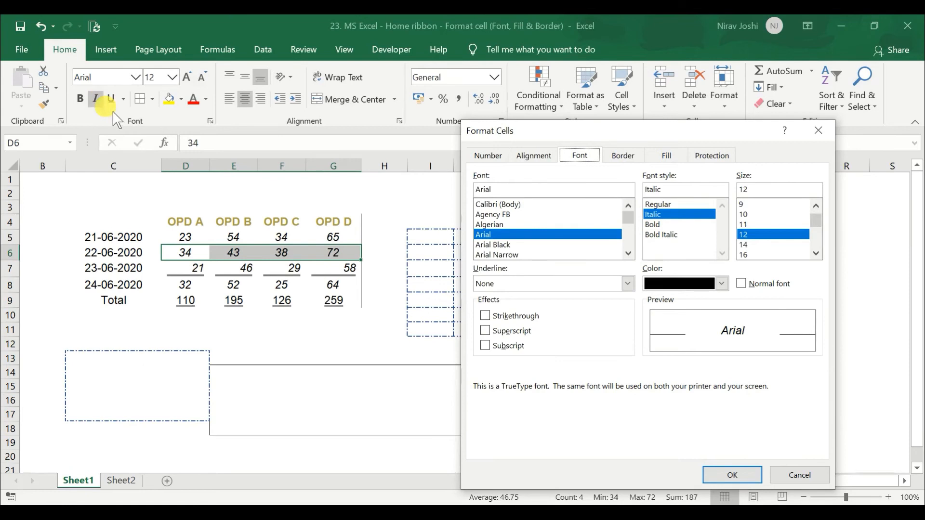
pyautogui.click(757, 288)
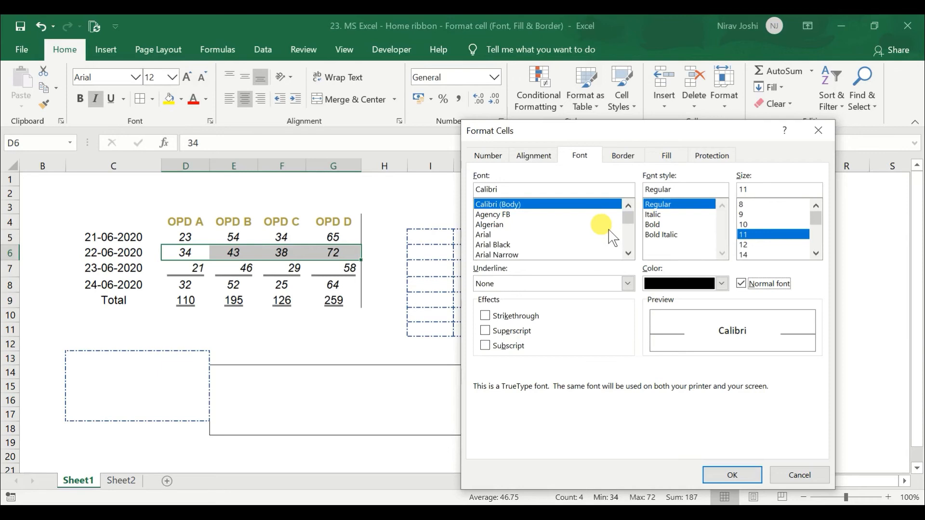
pyautogui.click(496, 316)
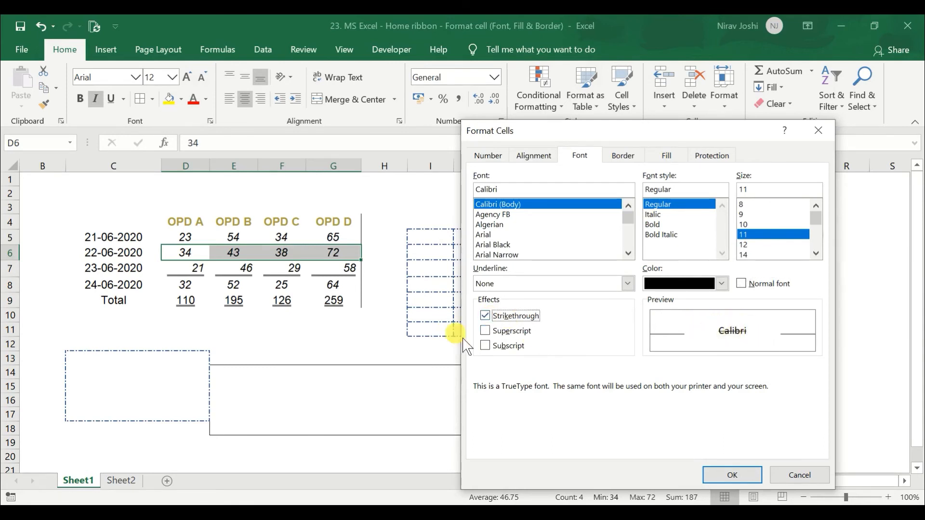
pyautogui.click(493, 332)
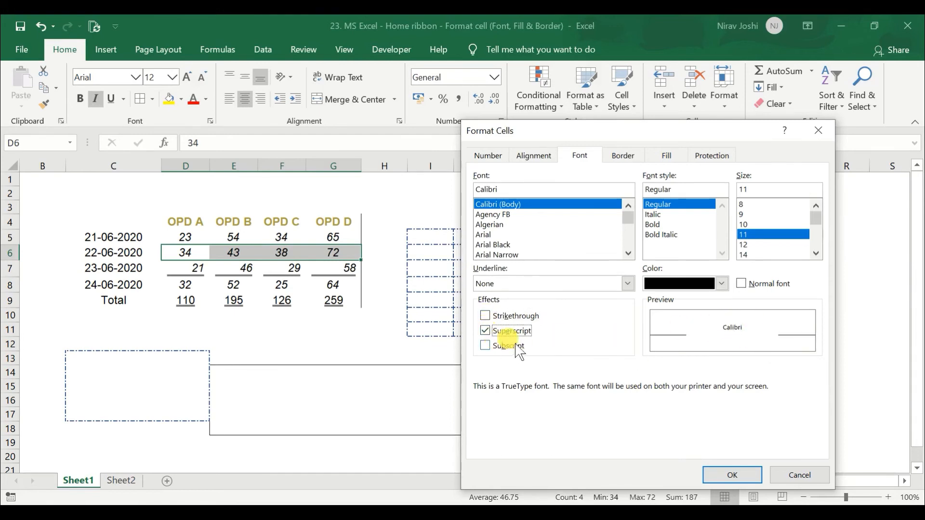
pyautogui.click(496, 331)
pyautogui.click(486, 346)
pyautogui.click(491, 355)
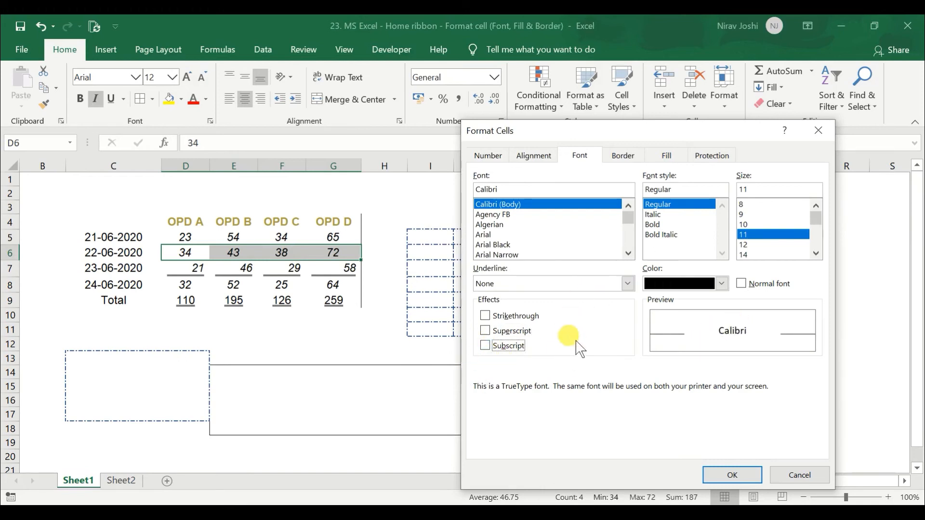
# Add a top border and an upward diagonal border to each cell of D6:G6
pyautogui.click(633, 159)
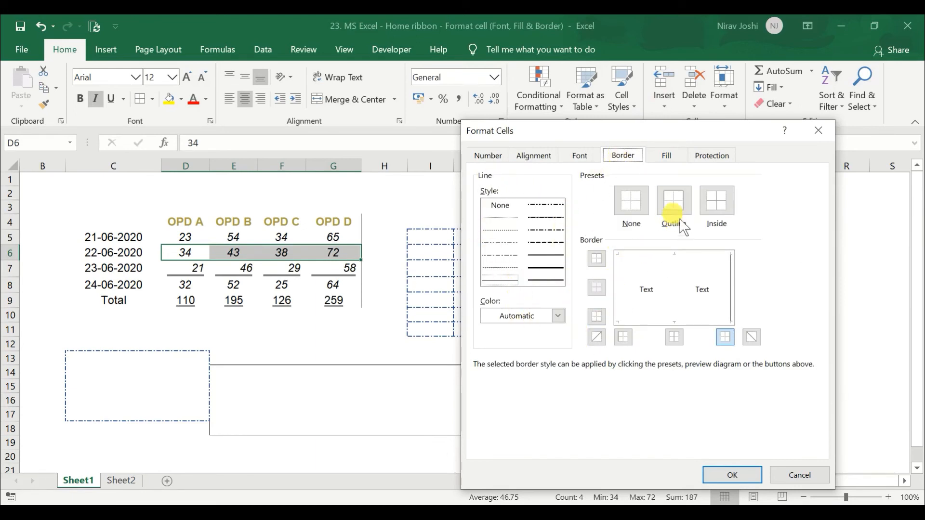
pyautogui.click(599, 264)
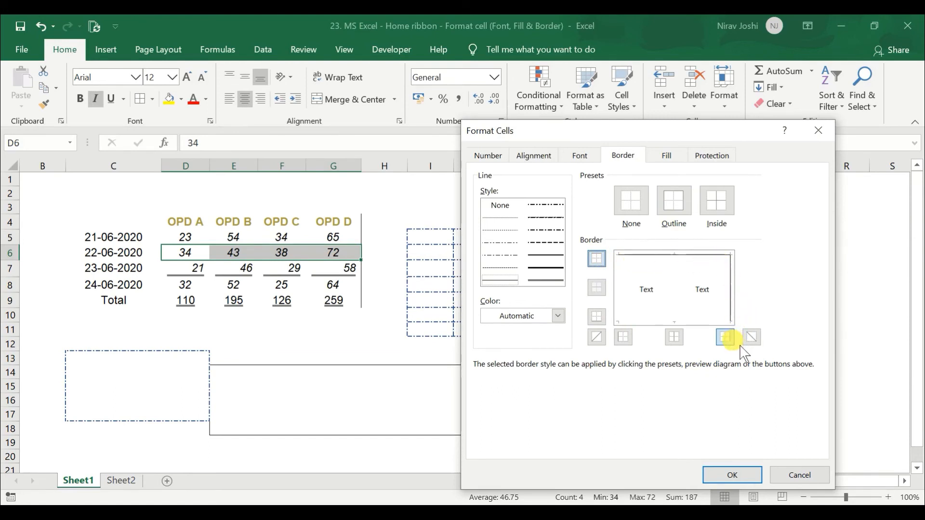
pyautogui.click(597, 337)
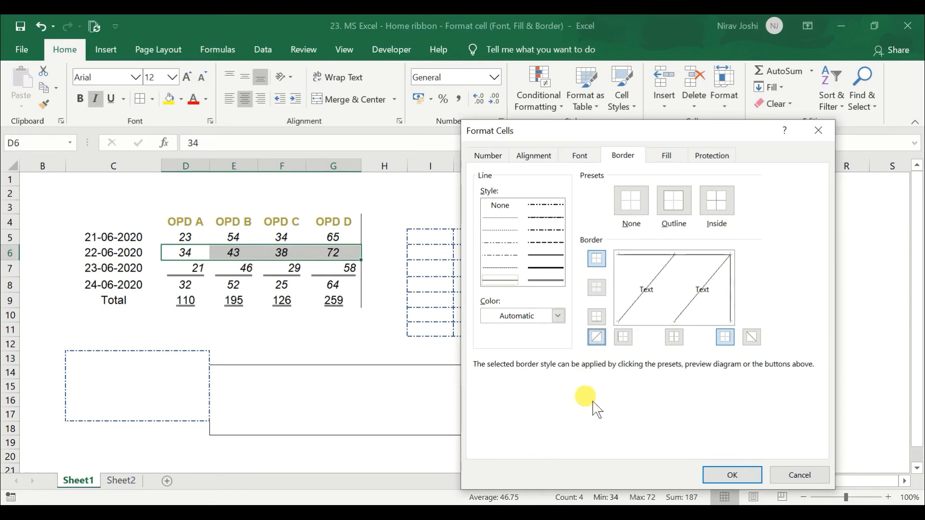
pyautogui.click(741, 481)
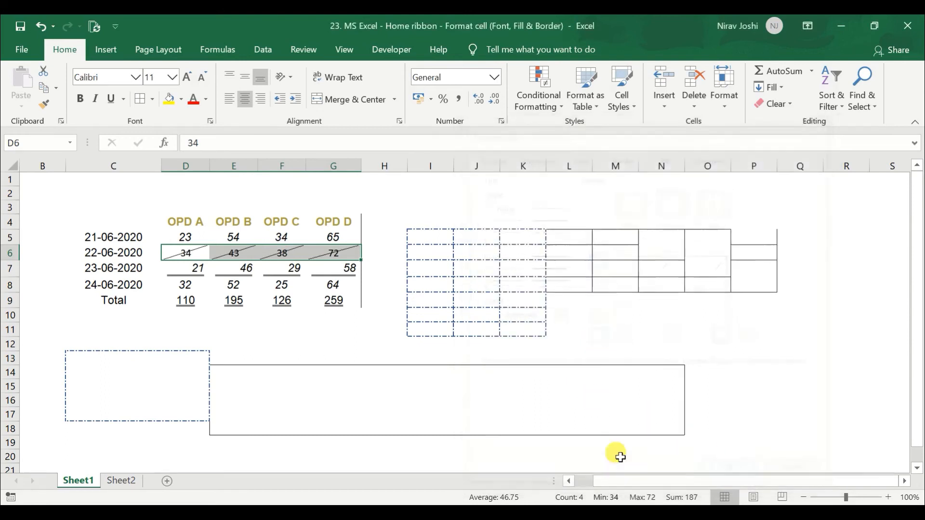
pyautogui.click(187, 270)
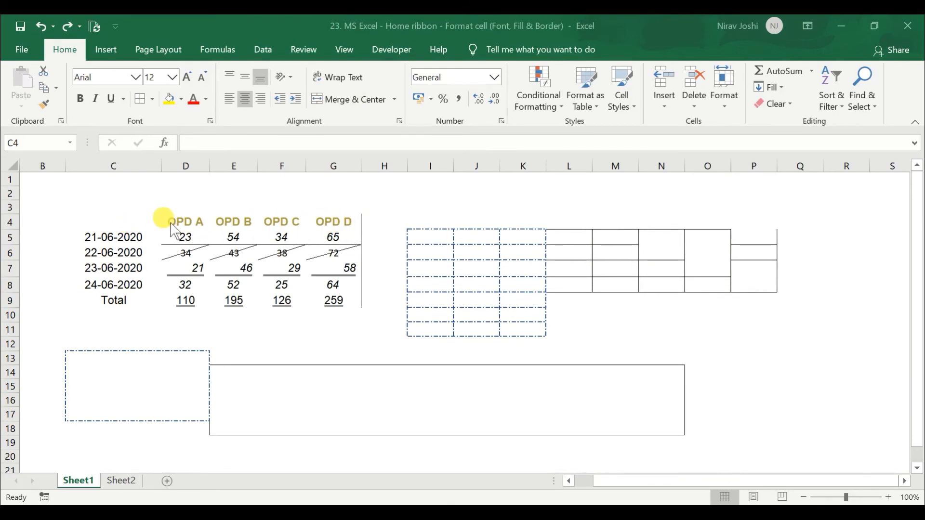
# Add a downward diagonal border to the empty corner cell C4
pyautogui.click(138, 225)
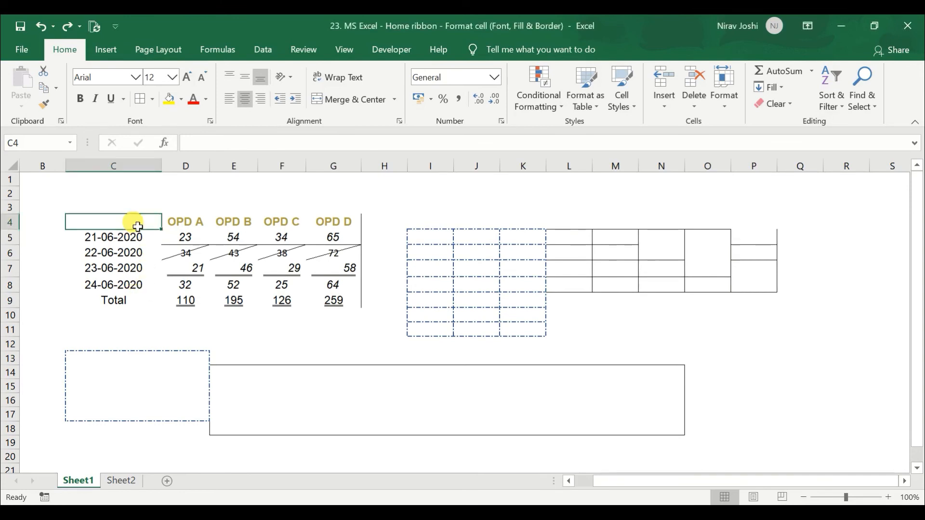
pyautogui.click(210, 121)
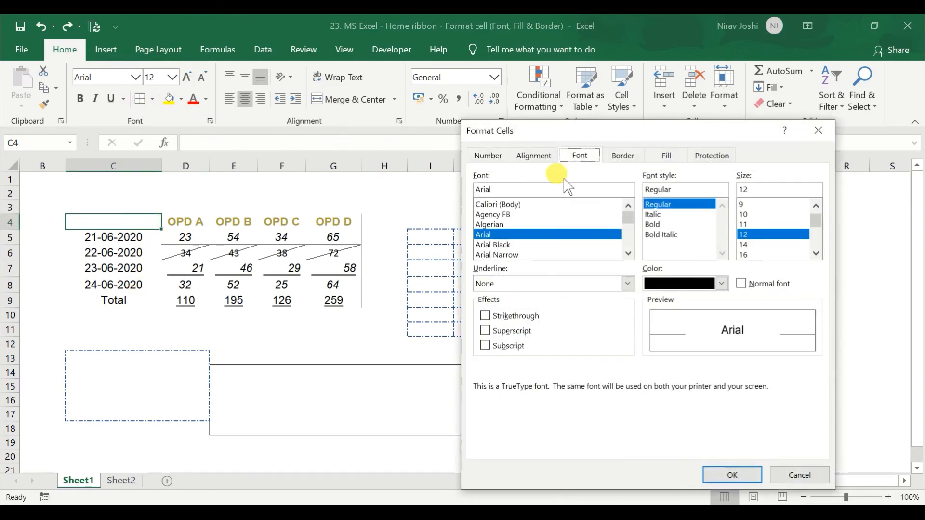
pyautogui.click(622, 155)
pyautogui.click(751, 337)
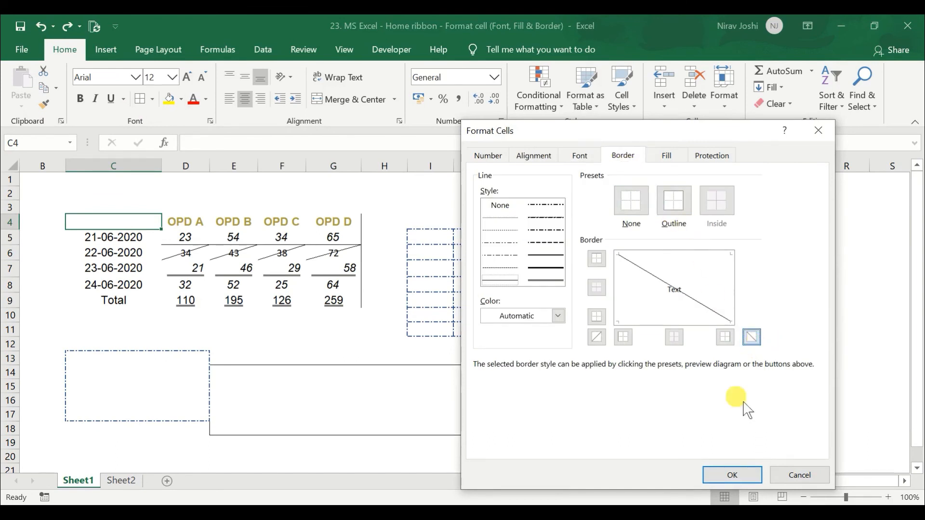
pyautogui.click(732, 474)
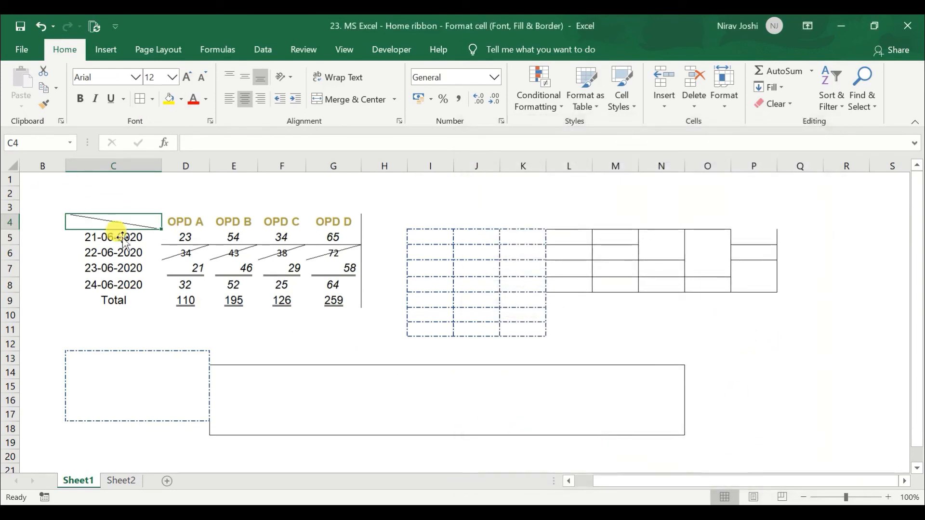
# Enter "OPD" and "Date" on two lines in C4 and middle-align the OPD headers in D4:G4
pyautogui.doubleClick(126, 222)
pyautogui.write('OPD')
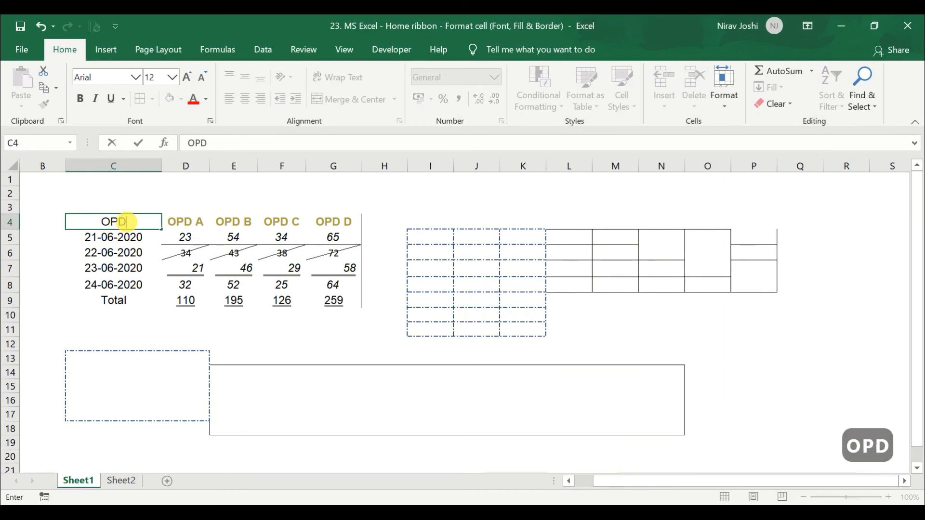
pyautogui.hotkey('alt', 'Return')
pyautogui.write('Date')
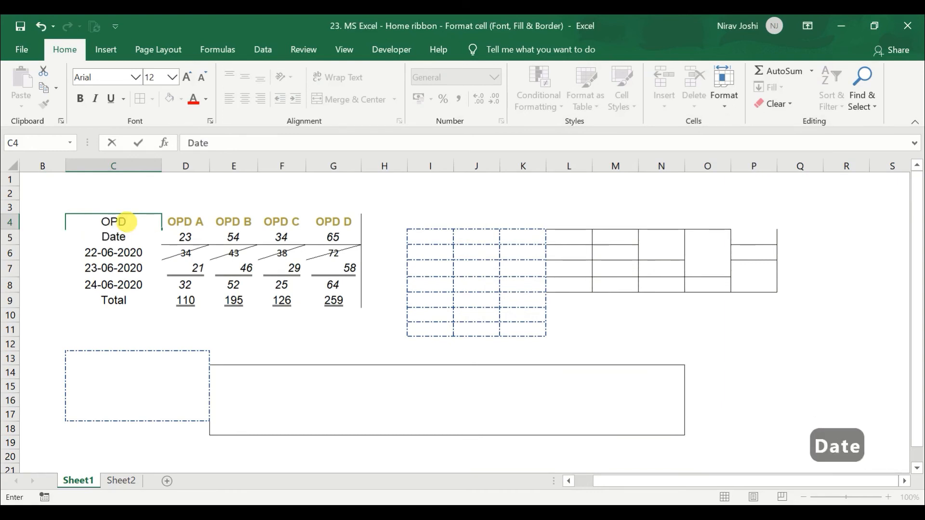
pyautogui.press('Return')
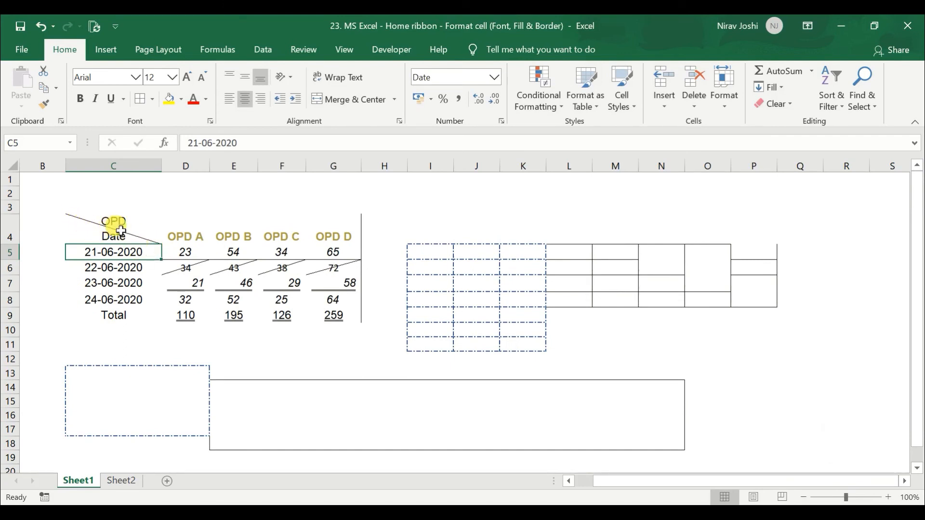
pyautogui.moveTo(174, 238); pyautogui.dragTo(337, 239)
pyautogui.click(246, 76)
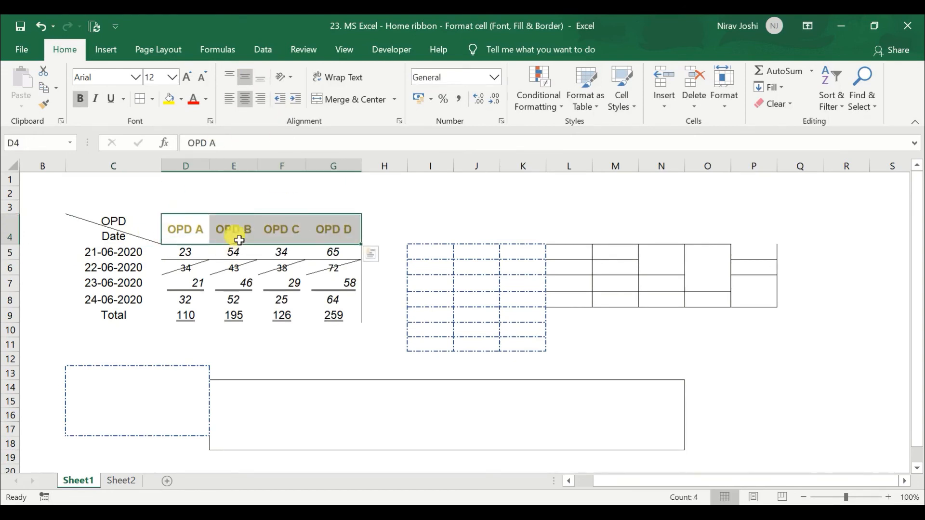
# Shift "OPD" rightward in C4 with leading spaces and check both text lines in the expanded formula bar
pyautogui.click(127, 224)
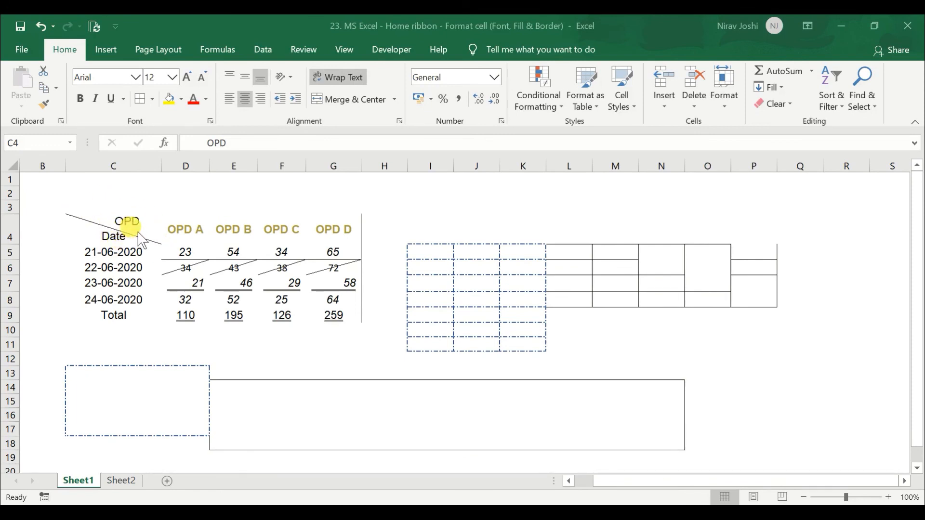
pyautogui.click(123, 236)
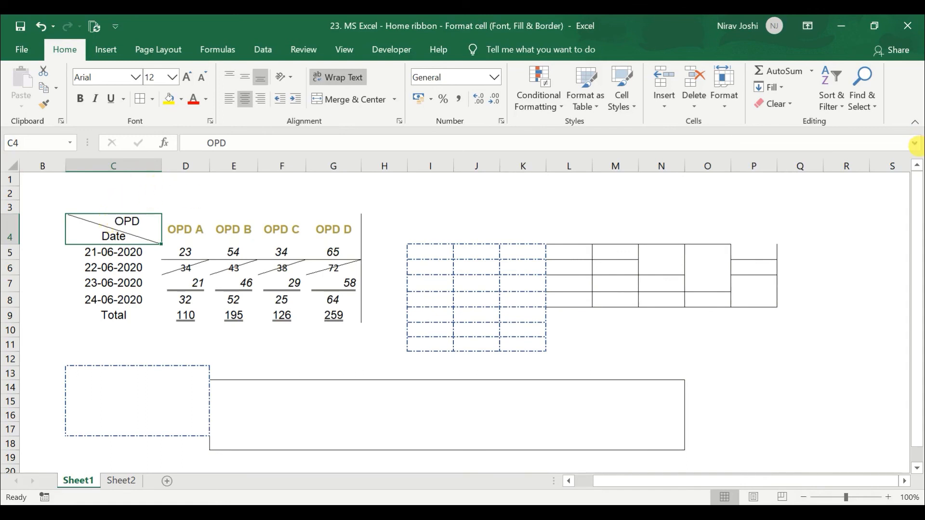
pyautogui.click(913, 143)
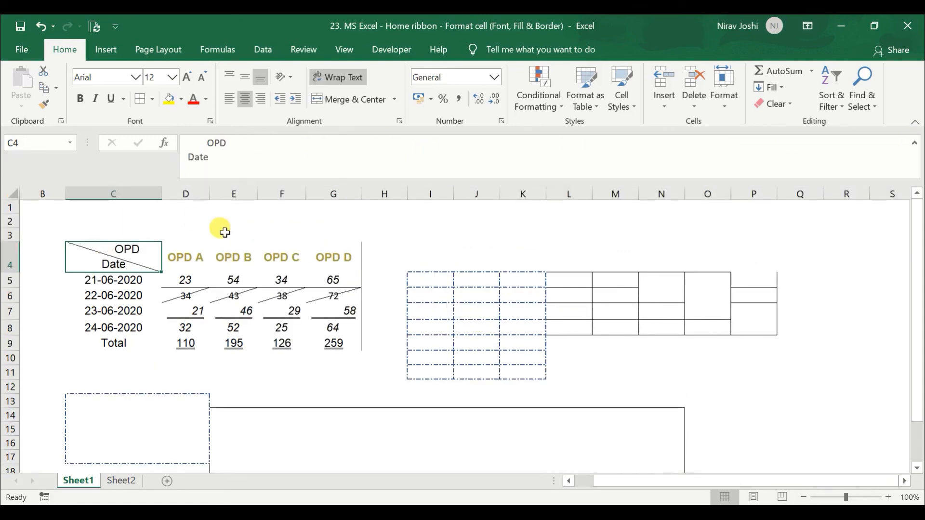
pyautogui.click(914, 143)
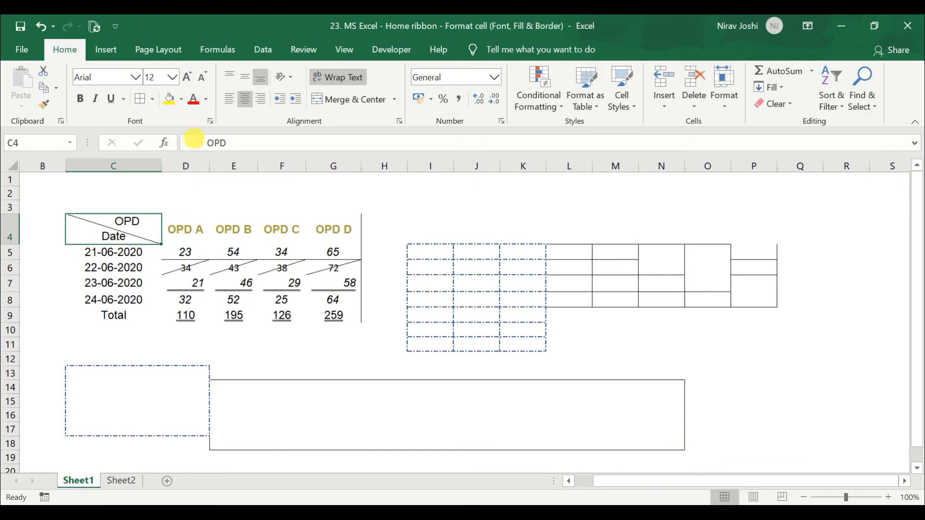
# Fill C4 with a thin horizontal crosshatch pattern in a light blue pattern colour
pyautogui.click(210, 121)
pyautogui.moveTo(600, 131); pyautogui.dragTo(531, 133)
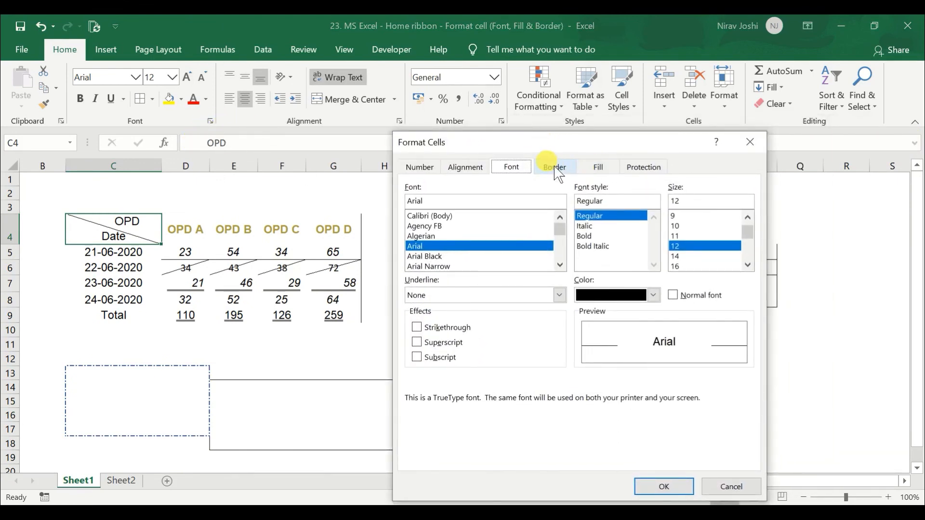
pyautogui.click(551, 168)
pyautogui.click(602, 168)
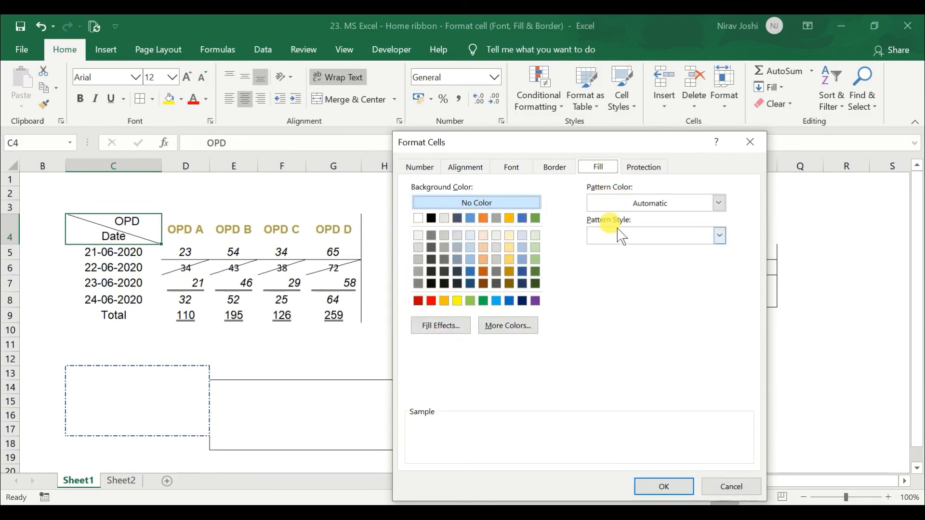
pyautogui.click(632, 204)
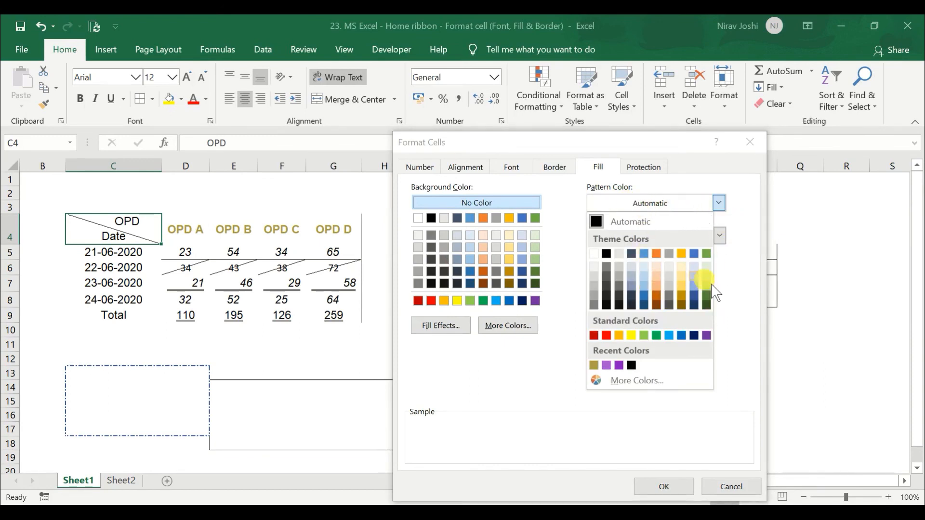
pyautogui.click(698, 287)
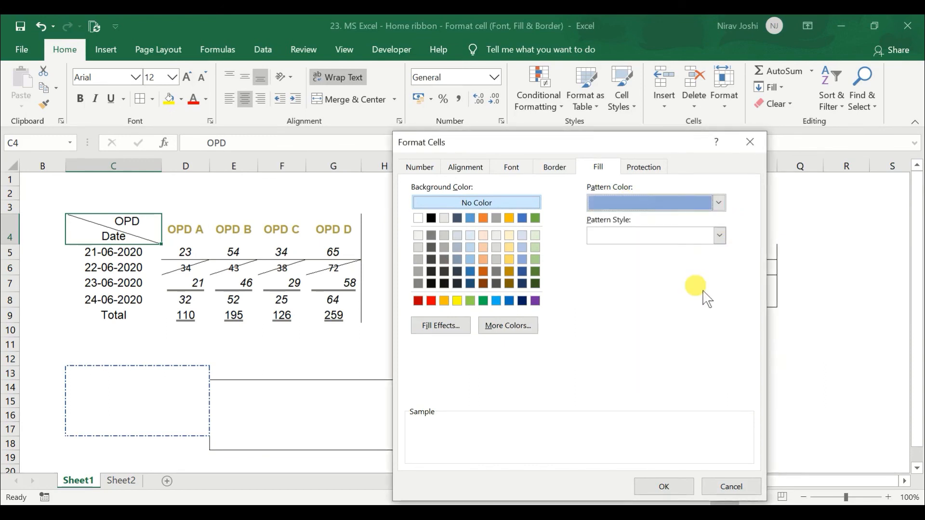
pyautogui.click(719, 236)
pyautogui.click(675, 273)
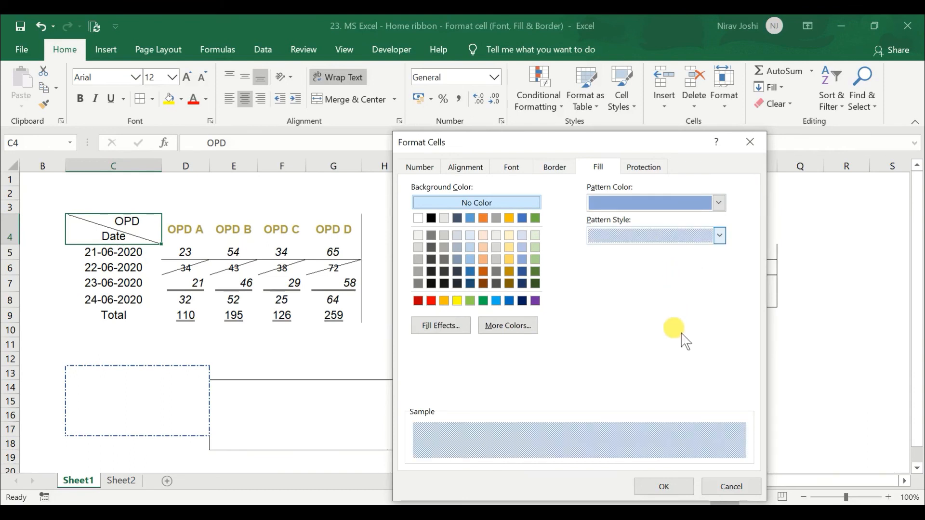
pyautogui.click(721, 236)
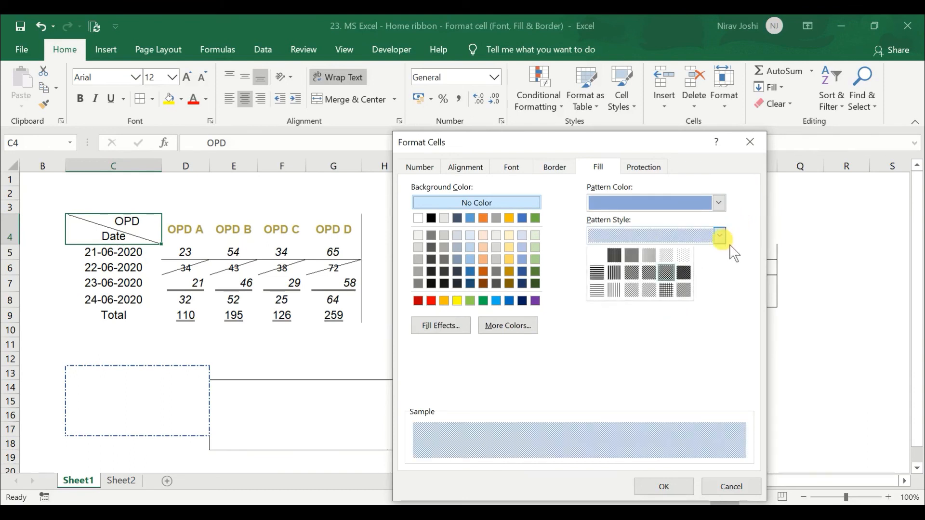
pyautogui.click(673, 294)
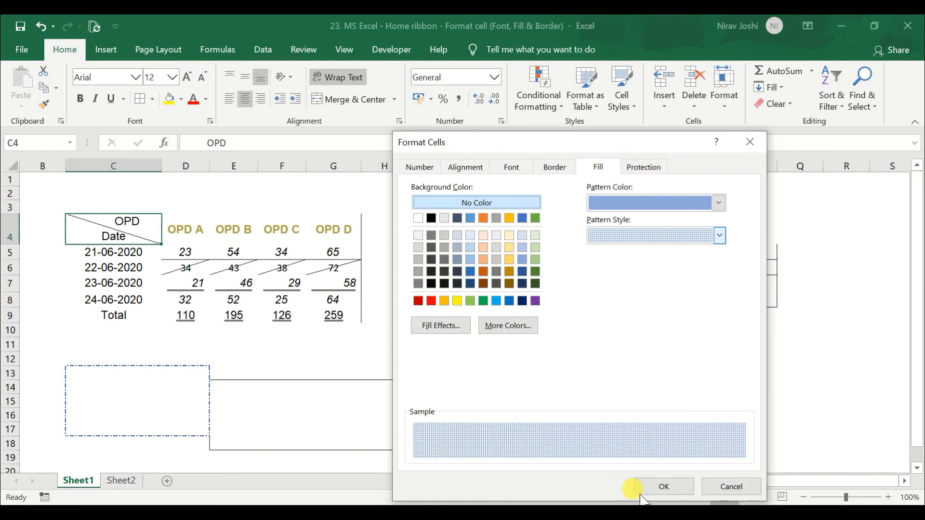
pyautogui.click(659, 487)
pyautogui.click(107, 252)
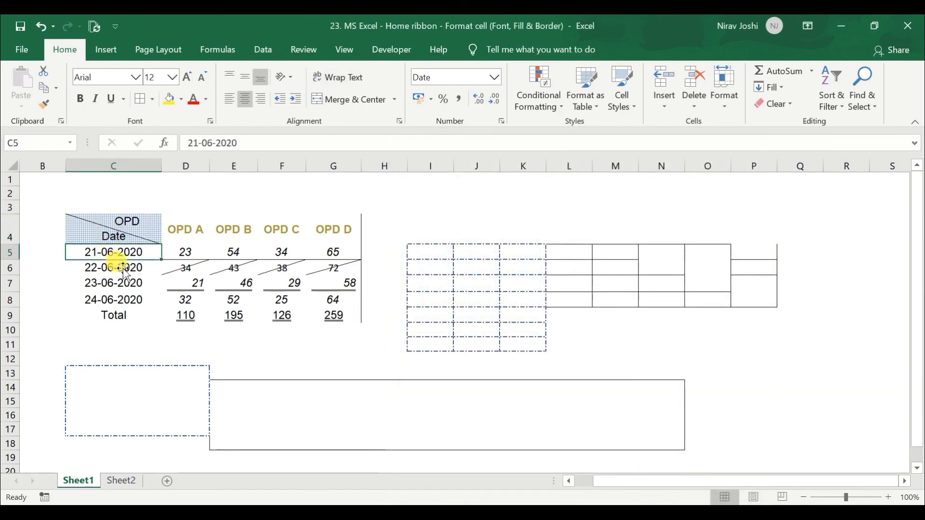
# Set up a two-colour gradient fill from white to dark blue for the date cell C8
pyautogui.click(131, 300)
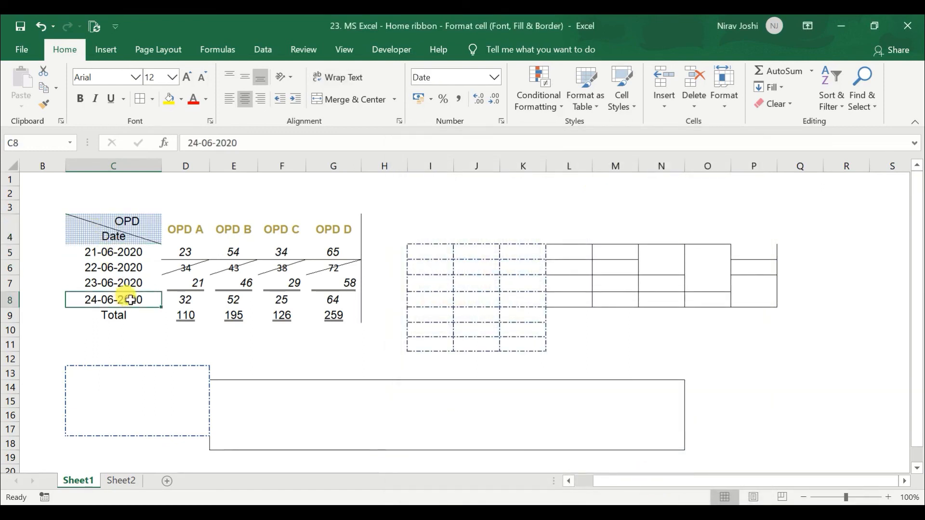
pyautogui.click(212, 122)
pyautogui.click(591, 165)
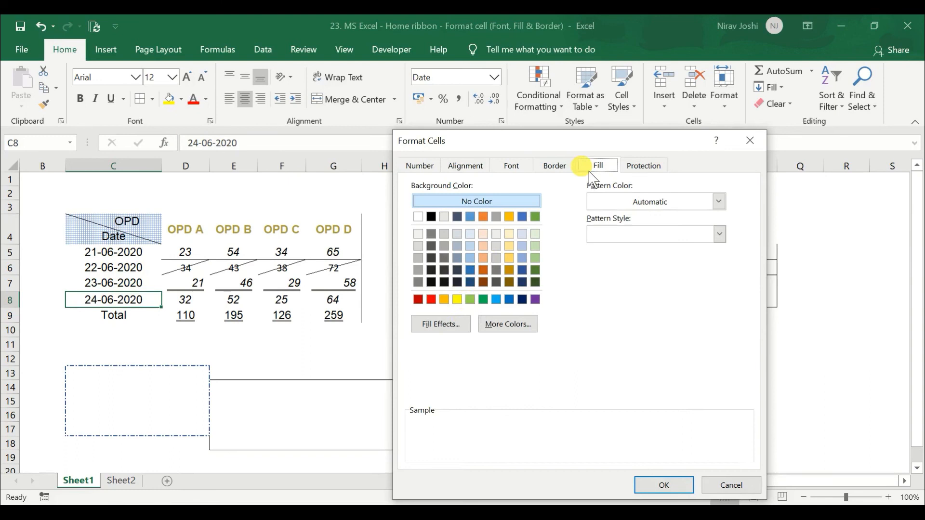
pyautogui.click(440, 324)
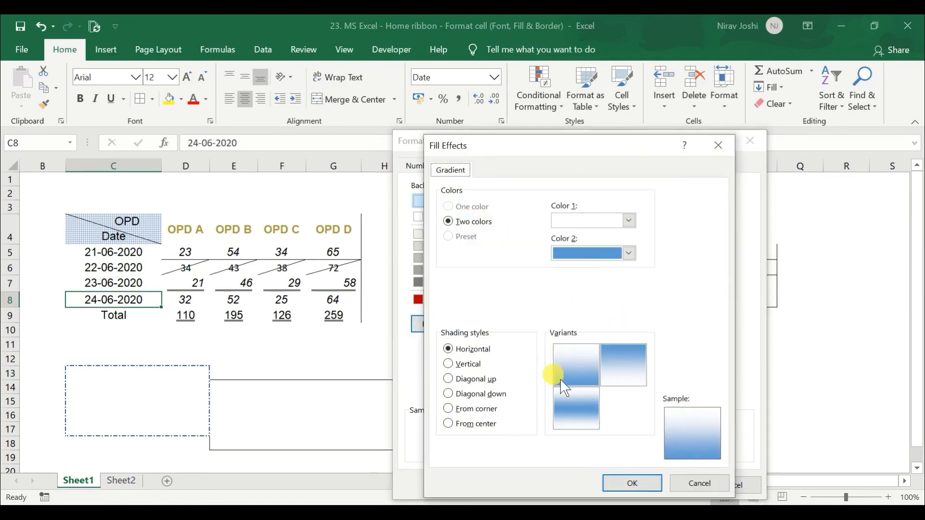
pyautogui.click(600, 255)
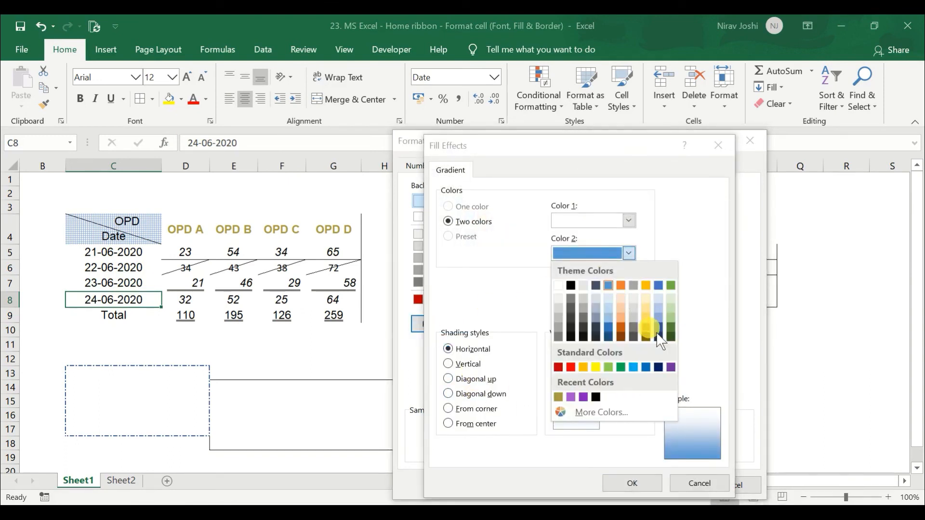
pyautogui.click(659, 331)
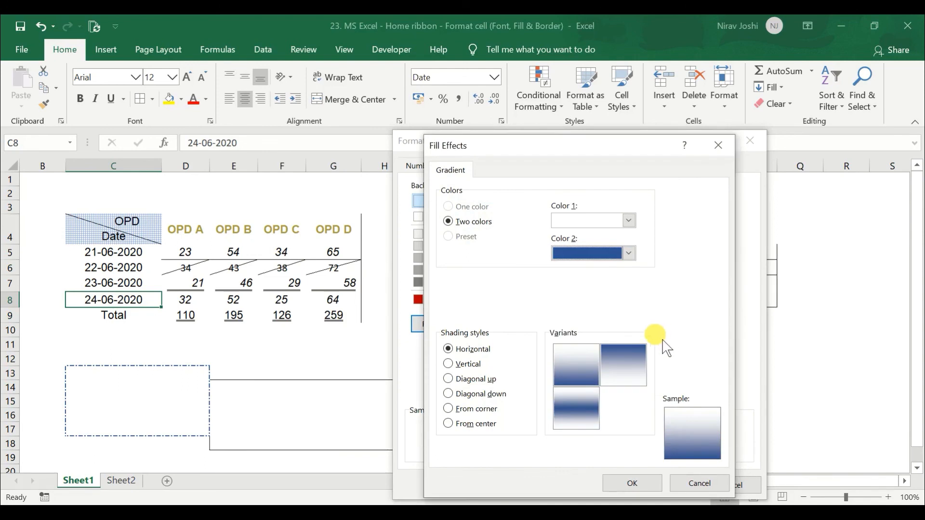
# Try the gradient shading styles and apply the From center style to C8
pyautogui.click(463, 366)
pyautogui.click(467, 379)
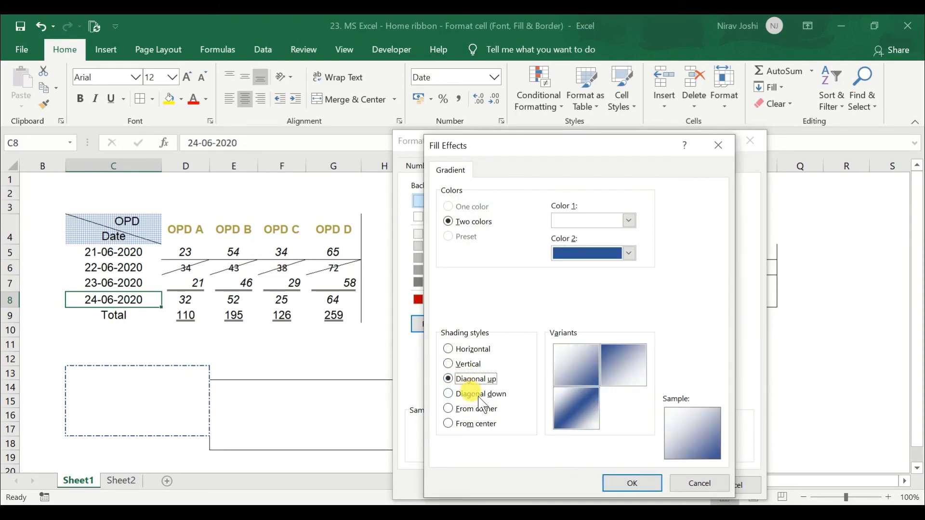
pyautogui.click(474, 394)
pyautogui.click(482, 409)
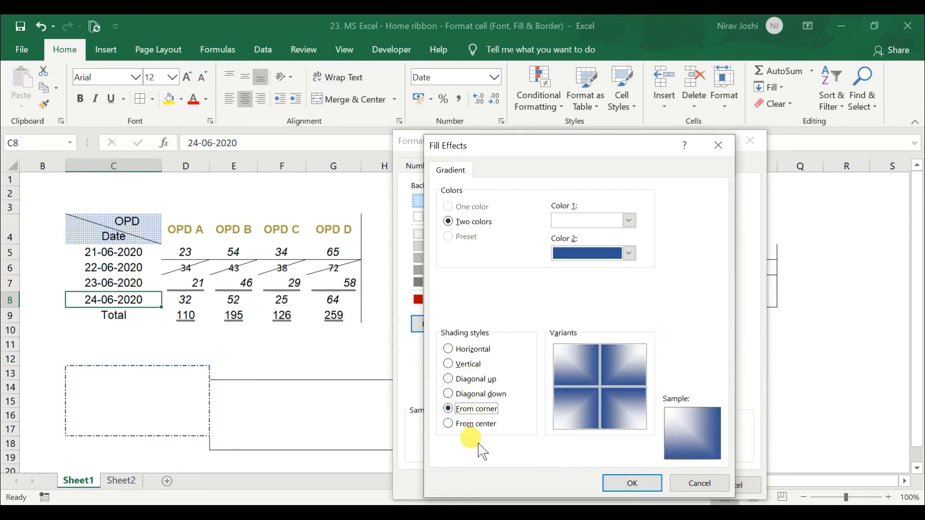
pyautogui.click(476, 424)
pyautogui.click(648, 485)
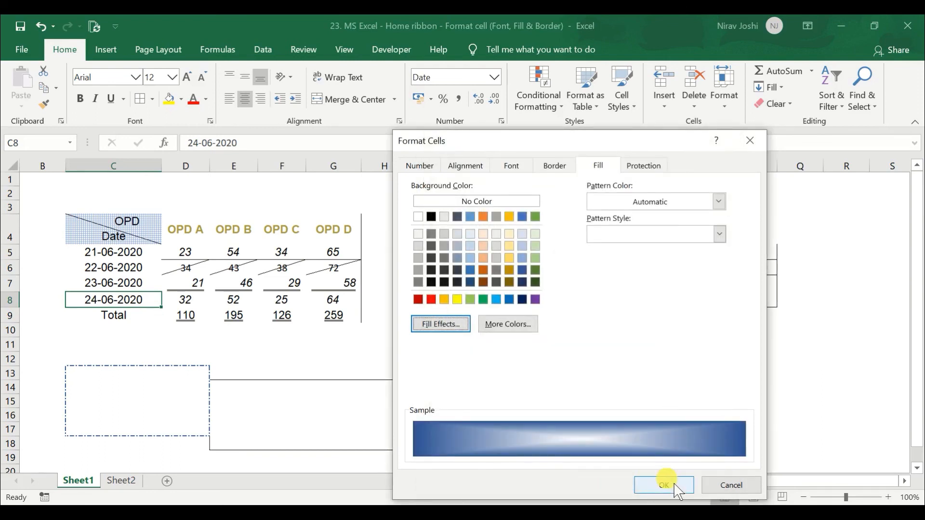
pyautogui.click(673, 485)
pyautogui.click(97, 275)
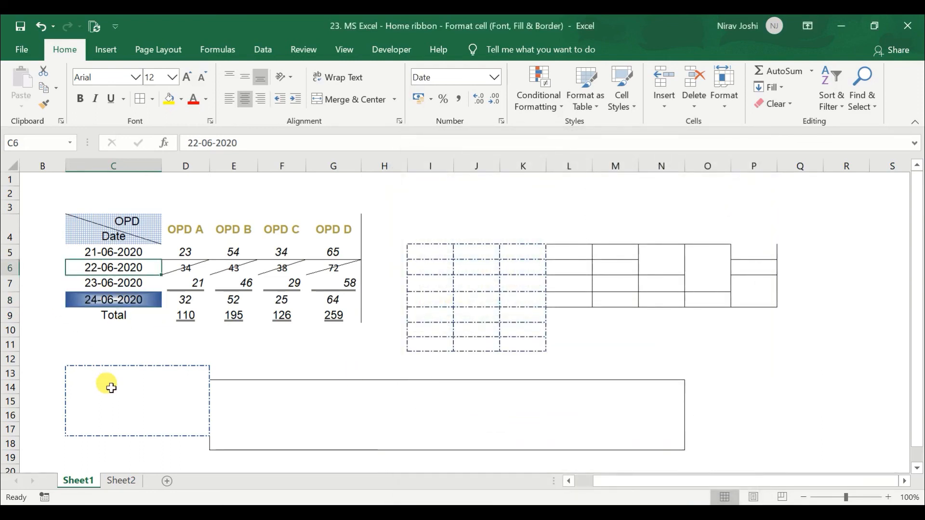